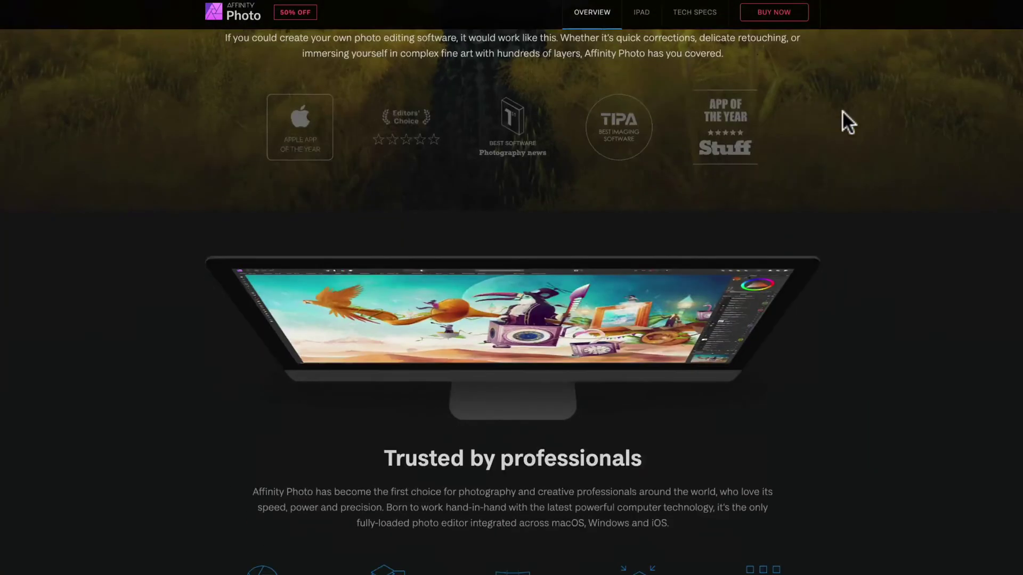
Switch to Affinity Photo and open the raw photo untitled-81.arw from the Raw file folder
scroll(842, 111, down, 6)
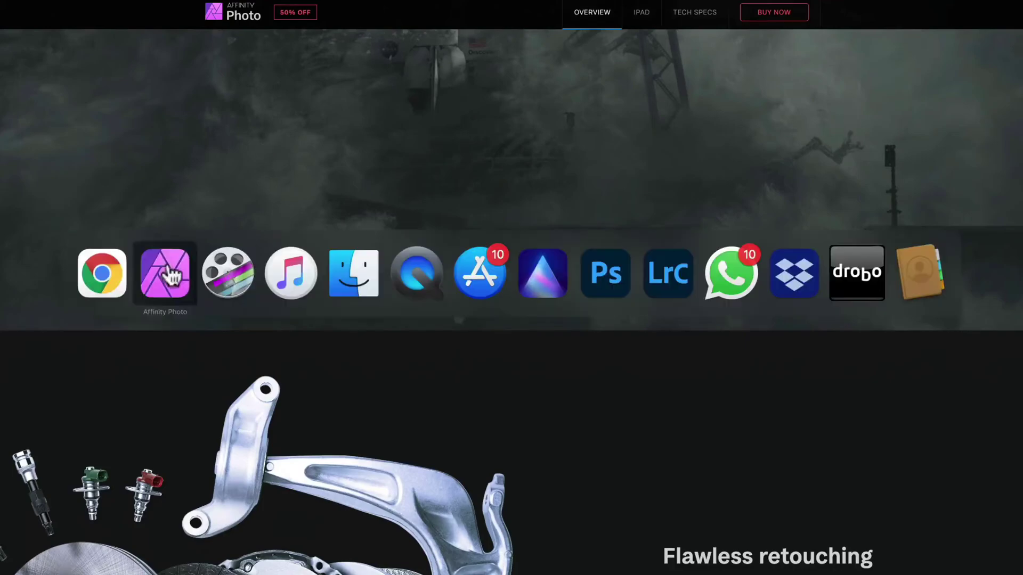
click(160, 276)
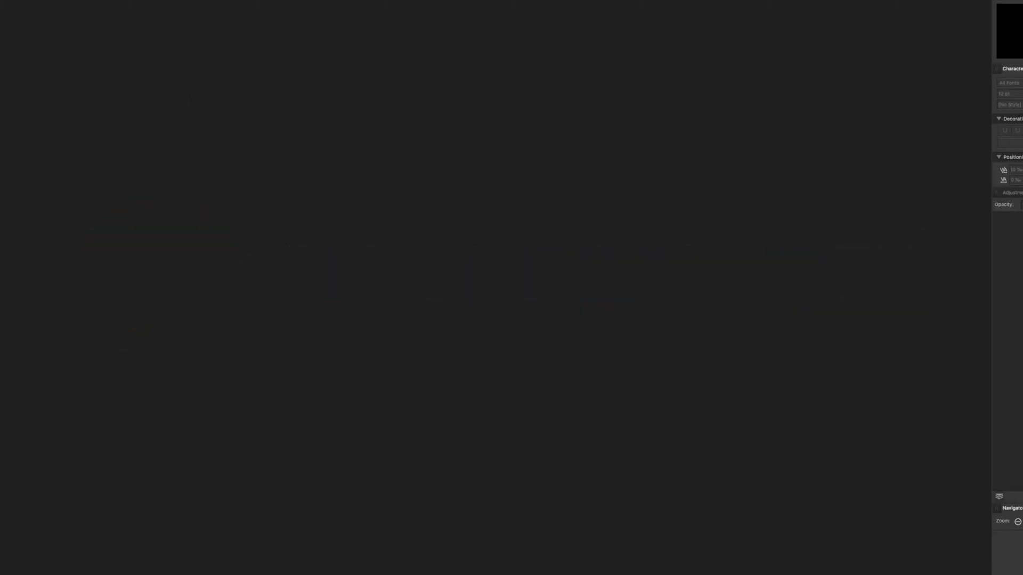
click(0, 0)
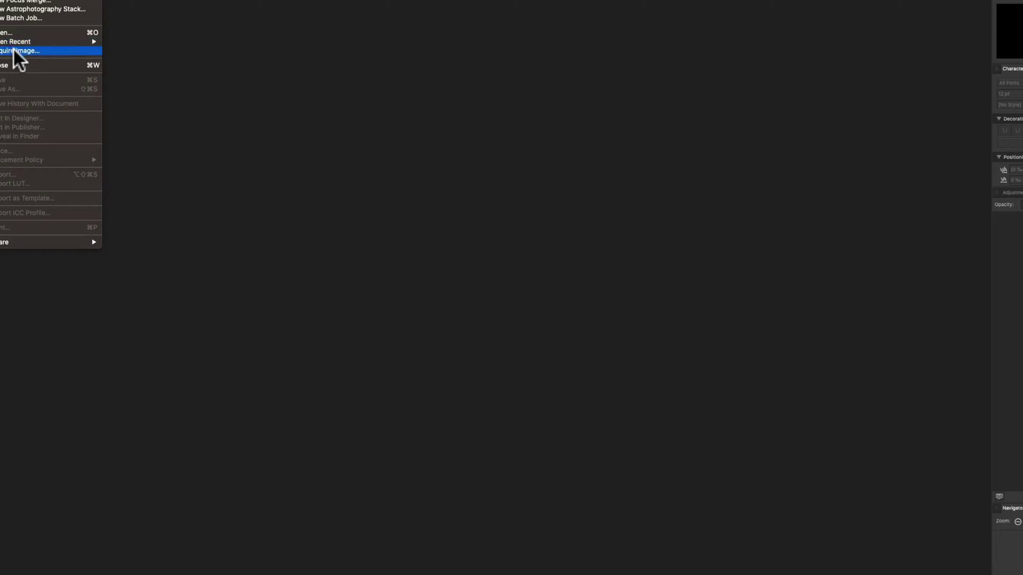
mouse_move(15, 42)
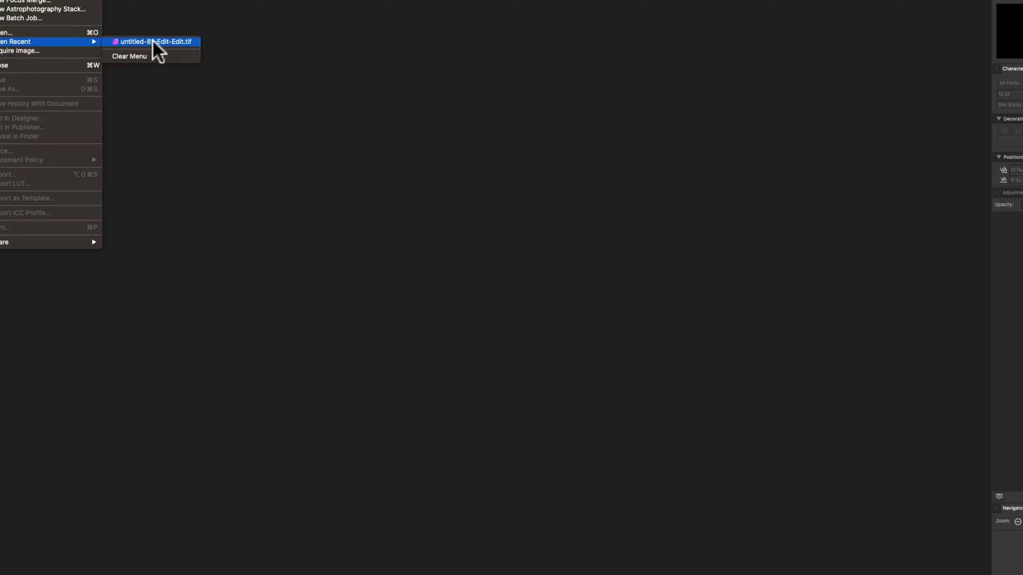
click(56, 30)
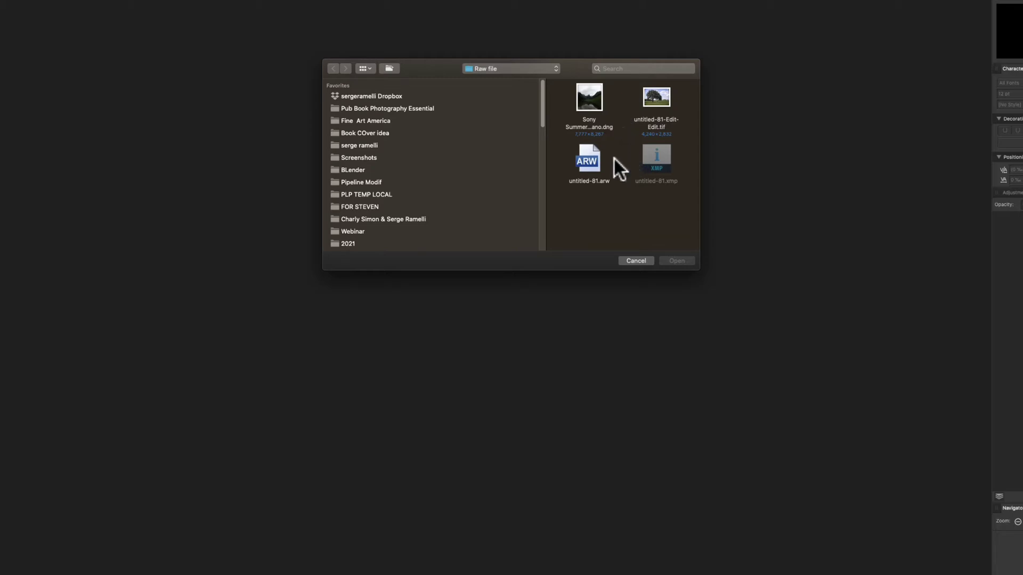
double_click(587, 156)
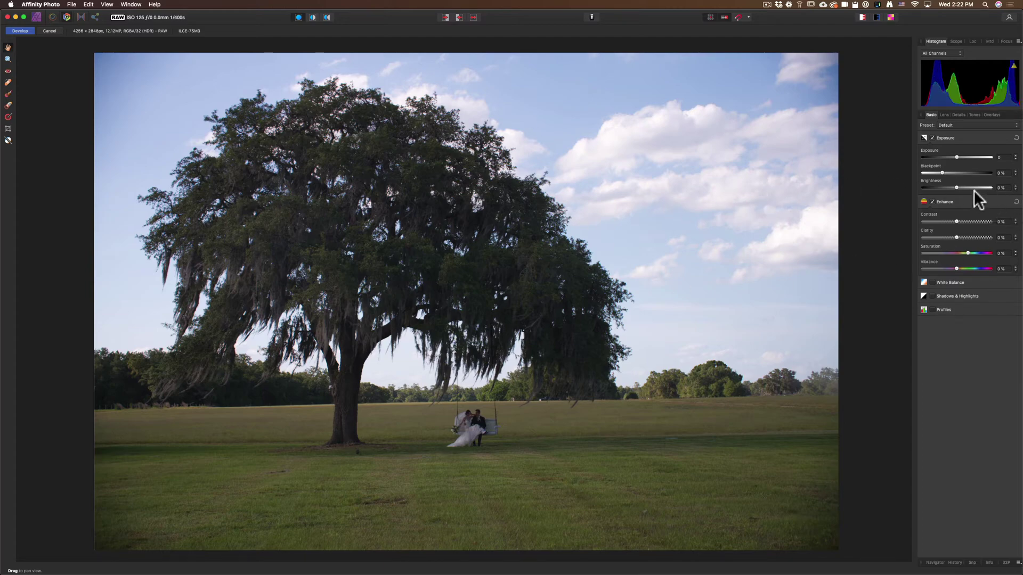
Set the raw photo's Exposure to 0.284, Blackpoint to -2% and, with Shadows & Highlights enabled, Highlights to 100%
drag(957, 156, 959, 158)
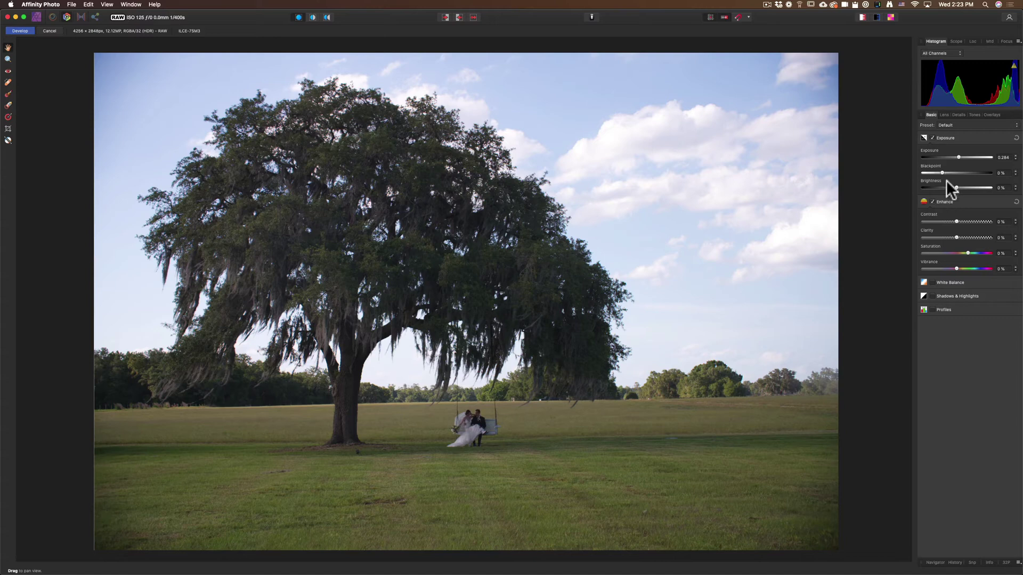
drag(941, 170, 938, 172)
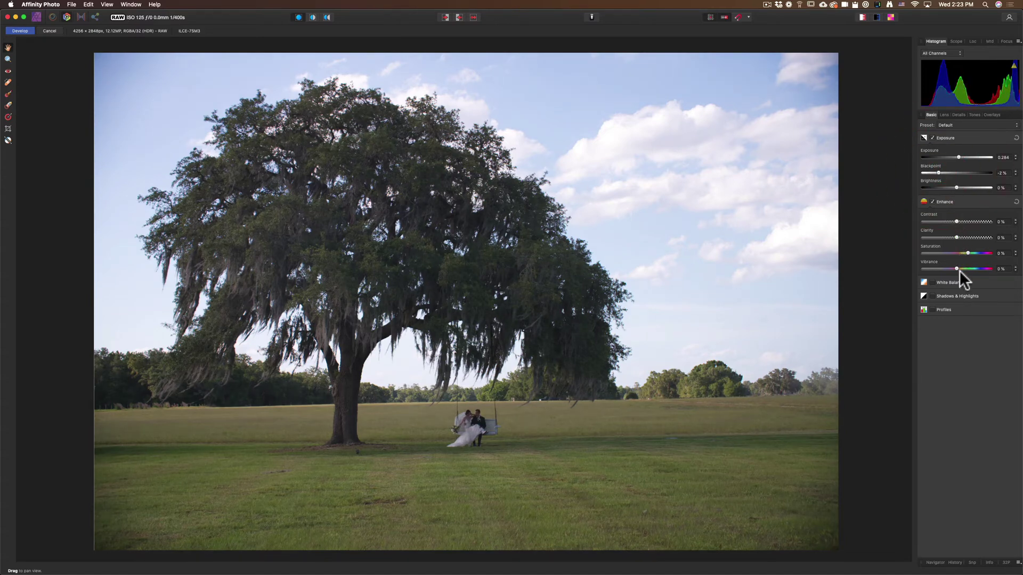
click(964, 296)
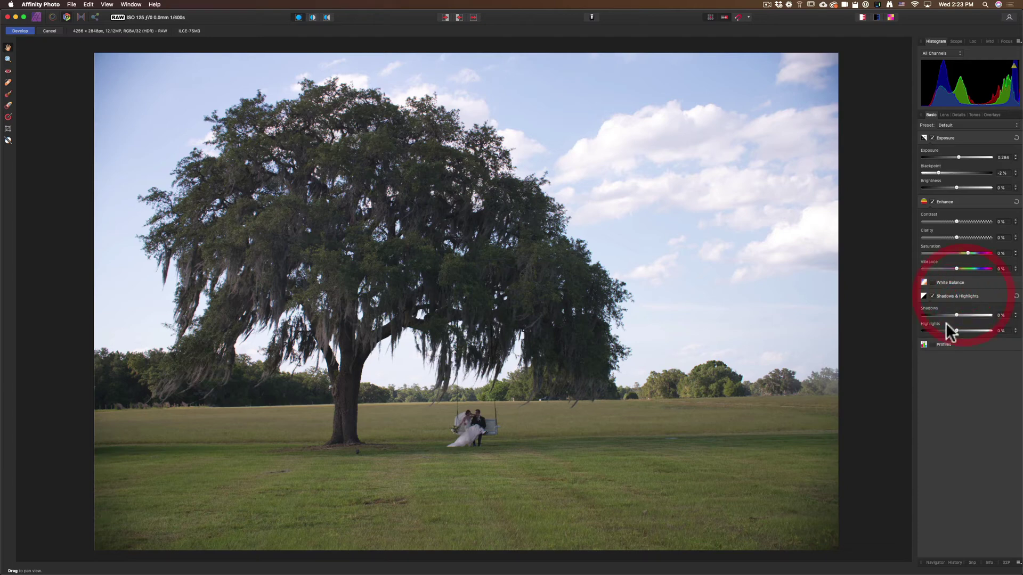
drag(957, 331, 1007, 336)
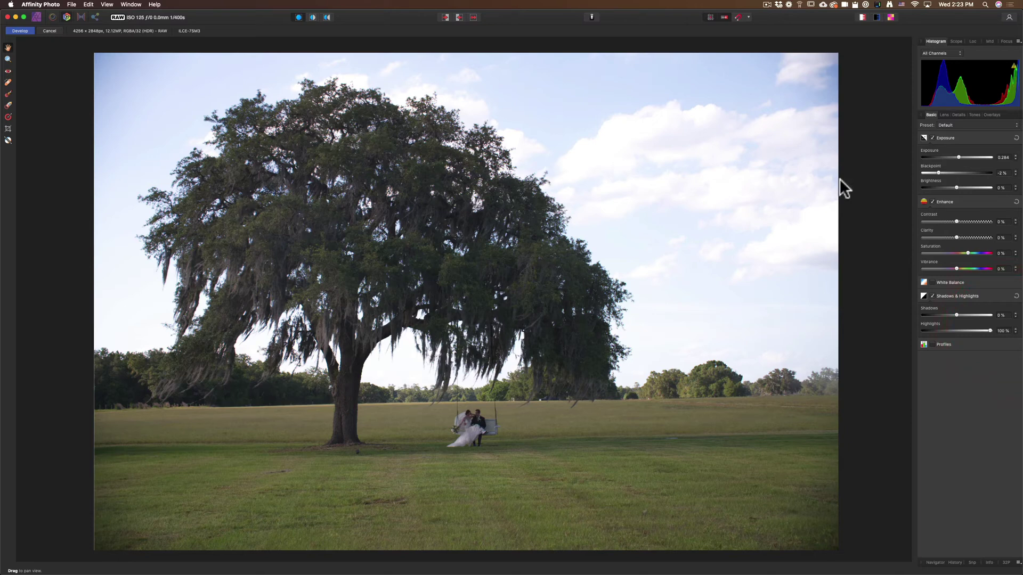
Enable White Balance, warm the temperature to about 8146 K with a slight tint adjustment, and develop the raw photo
click(933, 283)
mouse_move(970, 303)
mouse_down()
mouse_move(979, 302)
mouse_move(965, 319)
mouse_move(981, 303)
mouse_up()
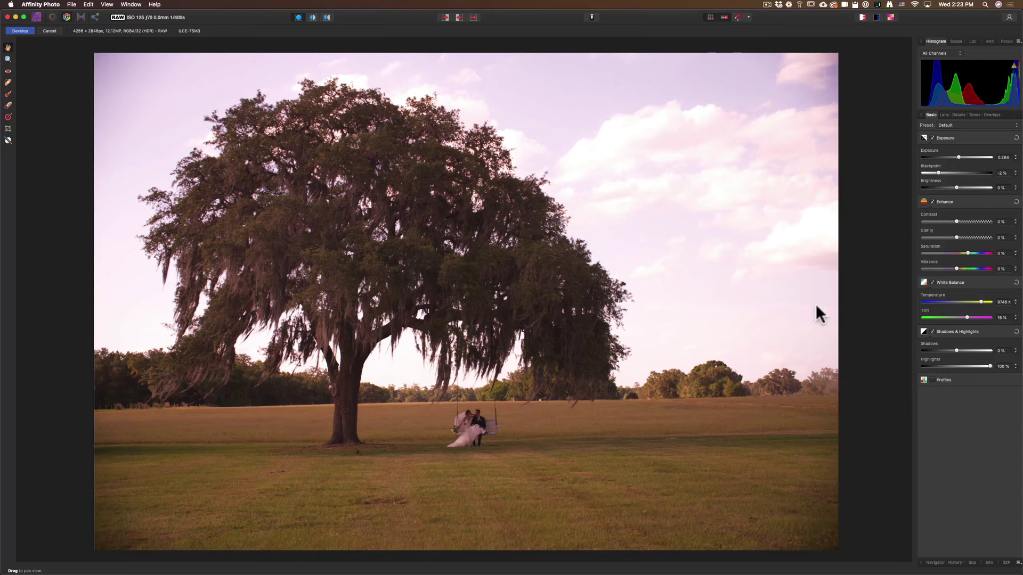
drag(968, 315, 965, 316)
click(17, 29)
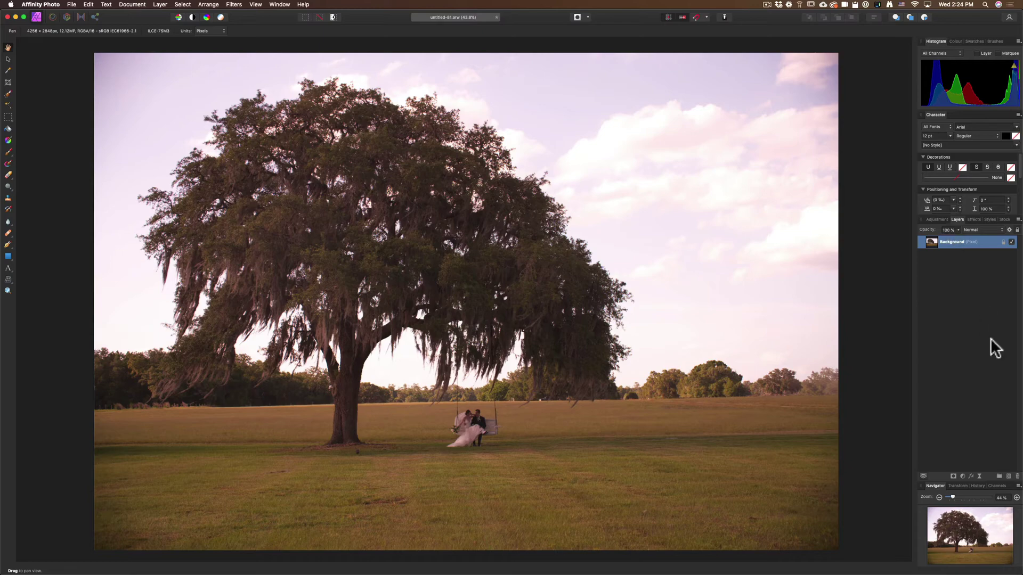
Place the sky image Golden Hour Medium Format-14.jpg from the Golden Hour Skies Medium Format folder over the photo
click(71, 5)
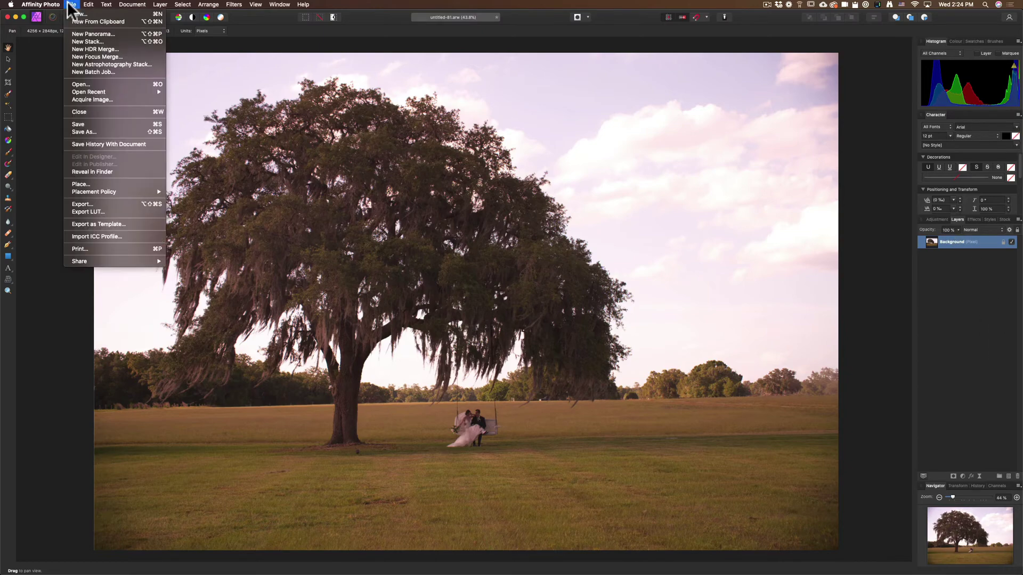
click(116, 183)
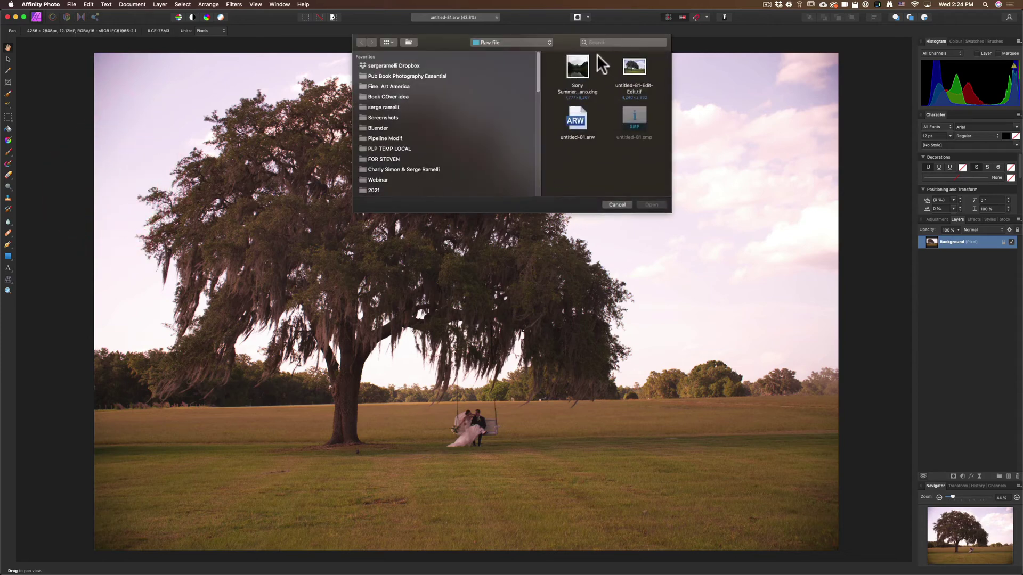
click(525, 42)
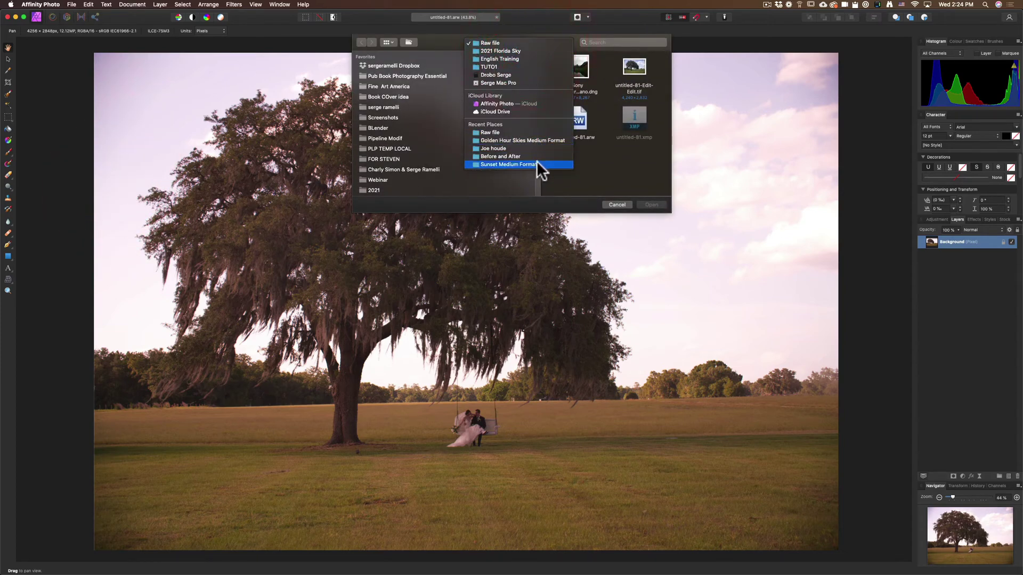
click(539, 141)
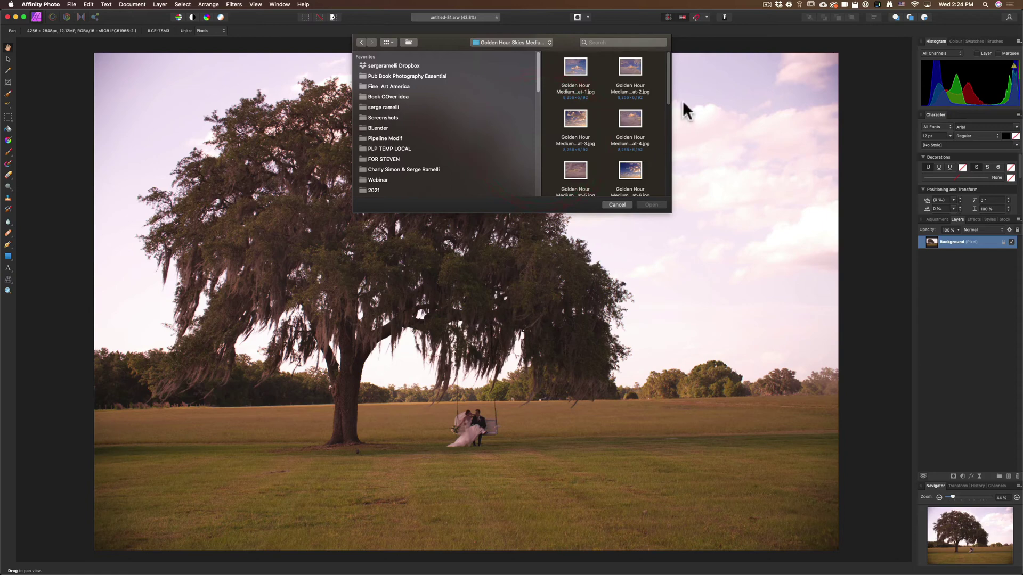
drag(669, 98, 670, 184)
double_click(630, 115)
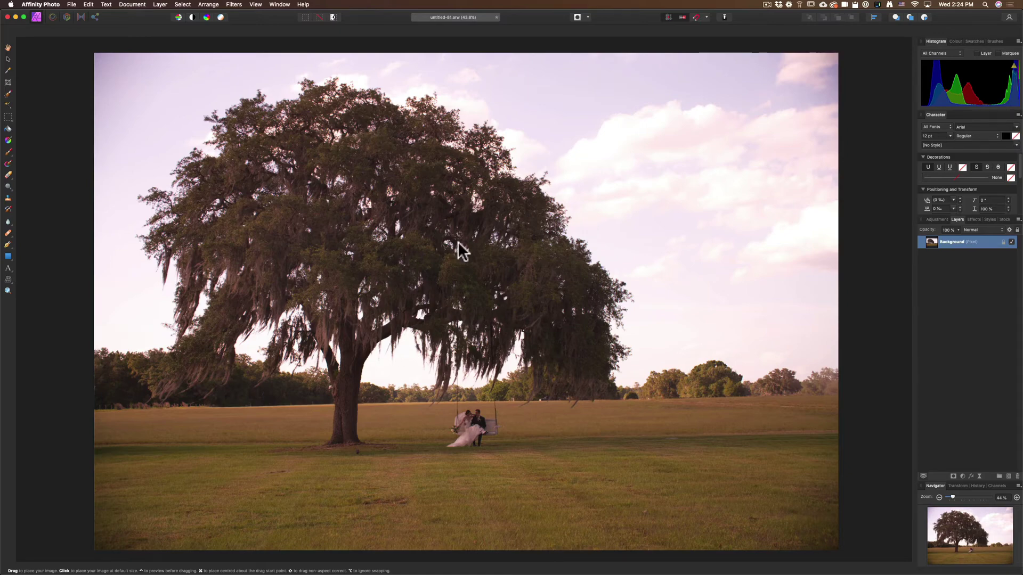
key(ctrl)
click(707, 274)
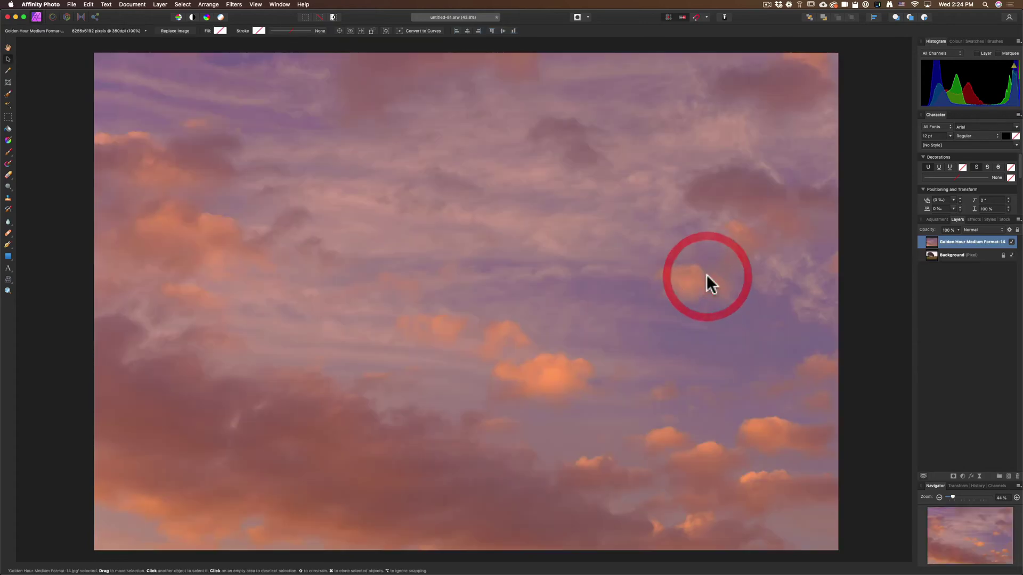
Move the sky image around over the photo and pull in its sides, narrowing it to about 6605 px wide
drag(474, 296, 509, 225)
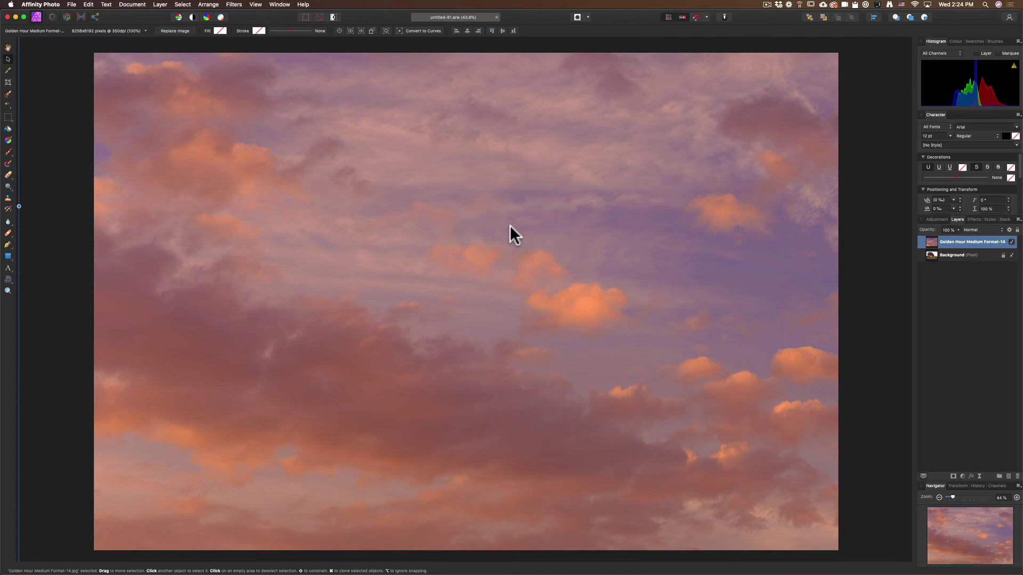
drag(484, 215, 495, 250)
drag(30, 245, 96, 244)
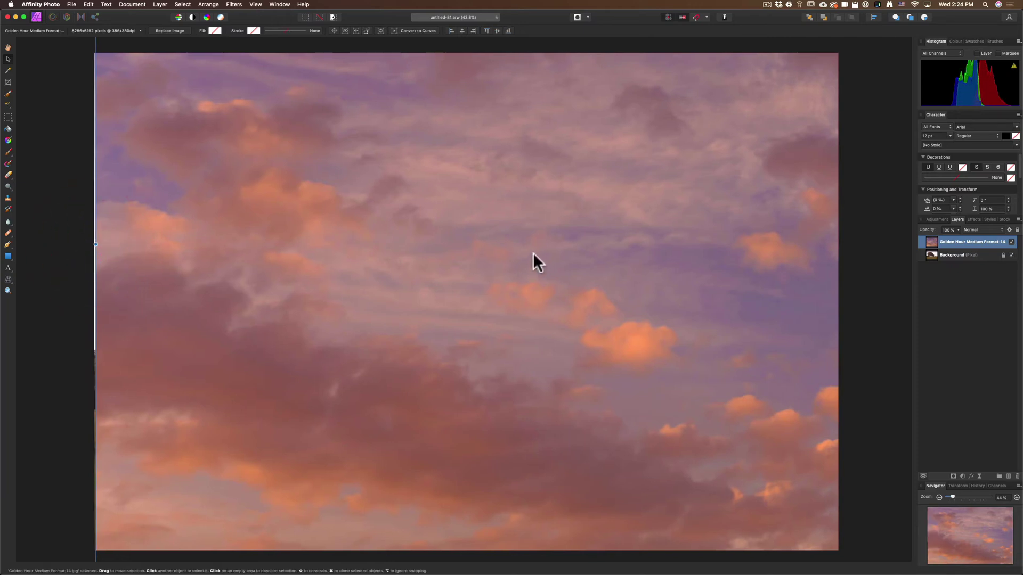
drag(604, 251, 453, 260)
drag(628, 266, 441, 258)
drag(622, 263, 381, 244)
drag(678, 222, 313, 220)
drag(234, 231, 830, 228)
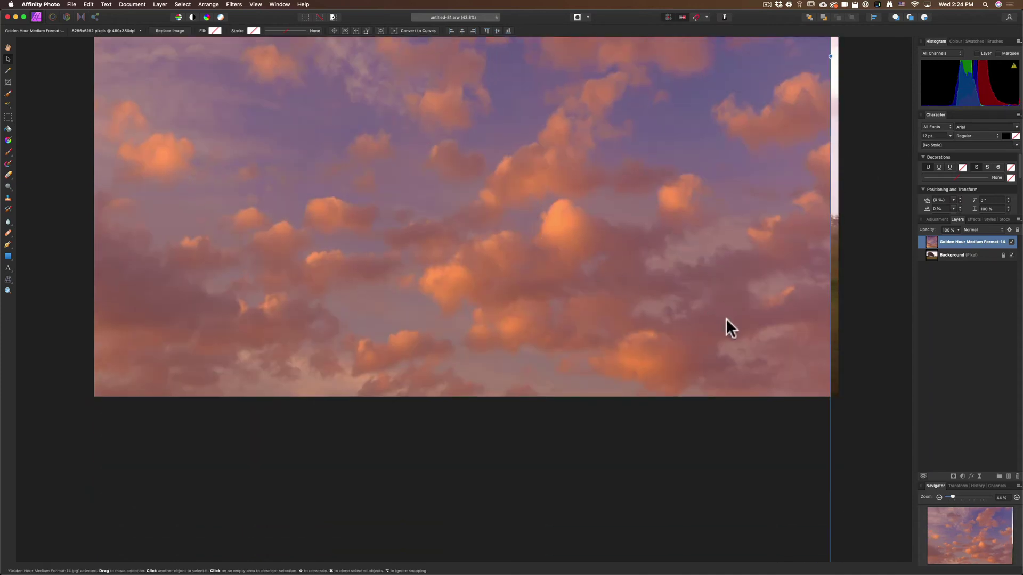
drag(725, 318, 680, 326)
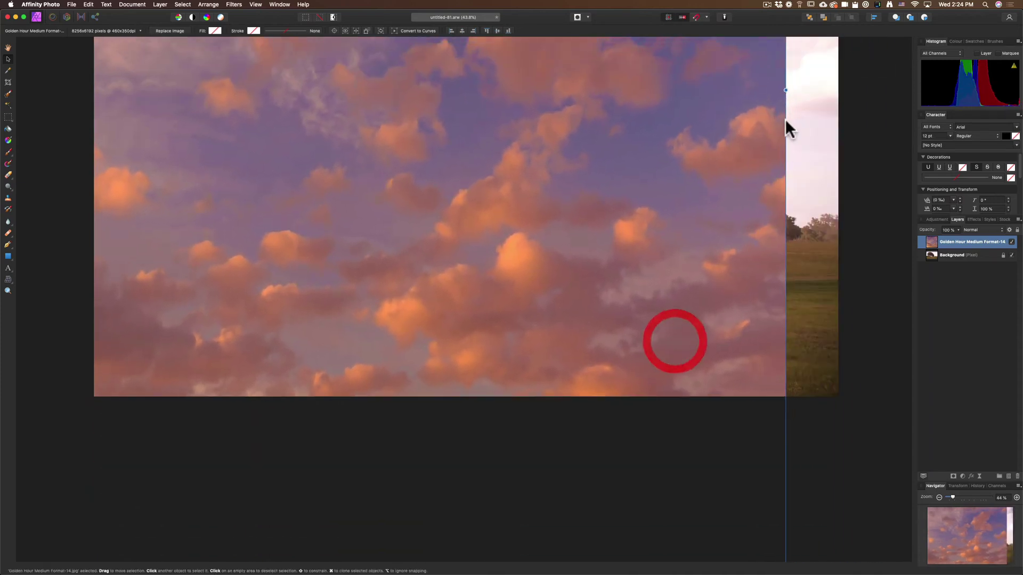
drag(784, 88, 842, 103)
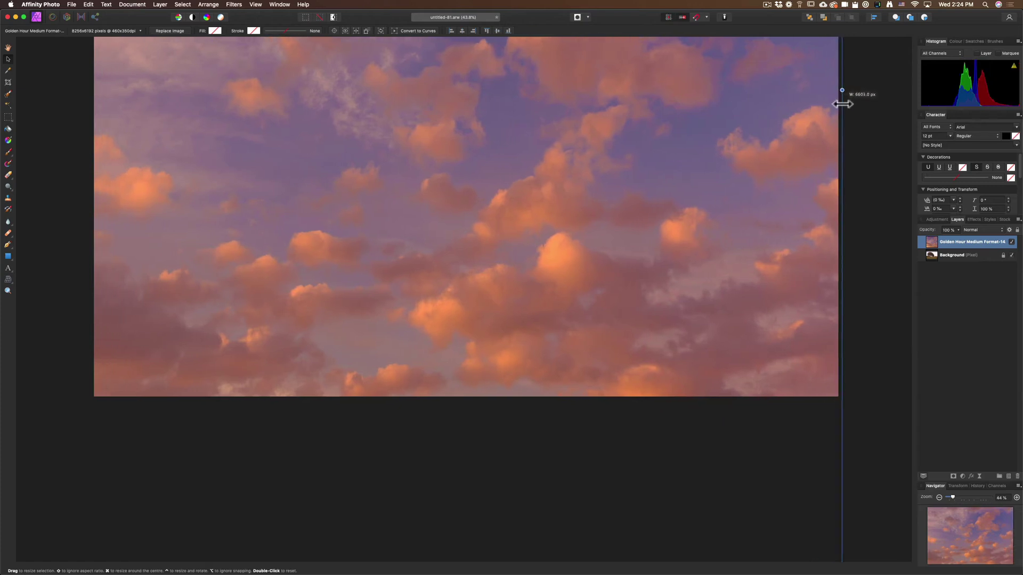
scroll(622, 224, down, 6)
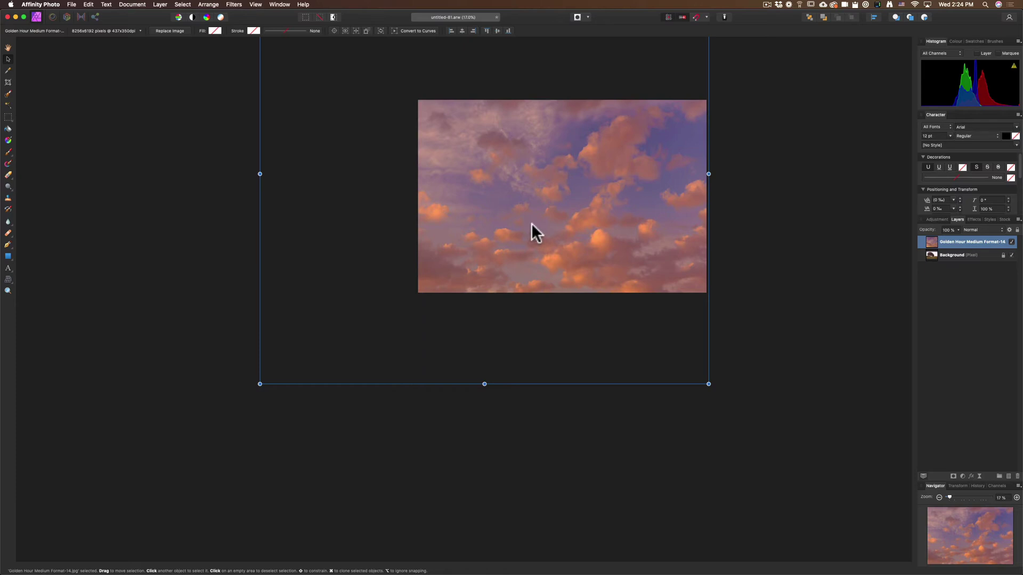
Scale down the sky image, make two copies while aligning it, and fit the topmost copy to the photo's frame
drag(260, 384, 402, 333)
super+drag(543, 187, 587, 273)
super+drag(589, 273, 605, 259)
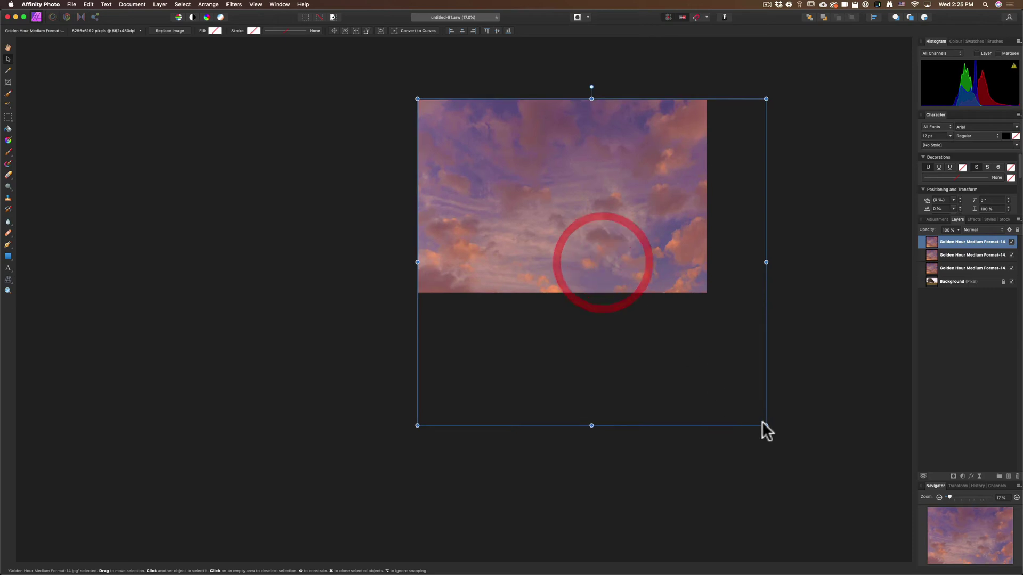
drag(764, 424, 669, 248)
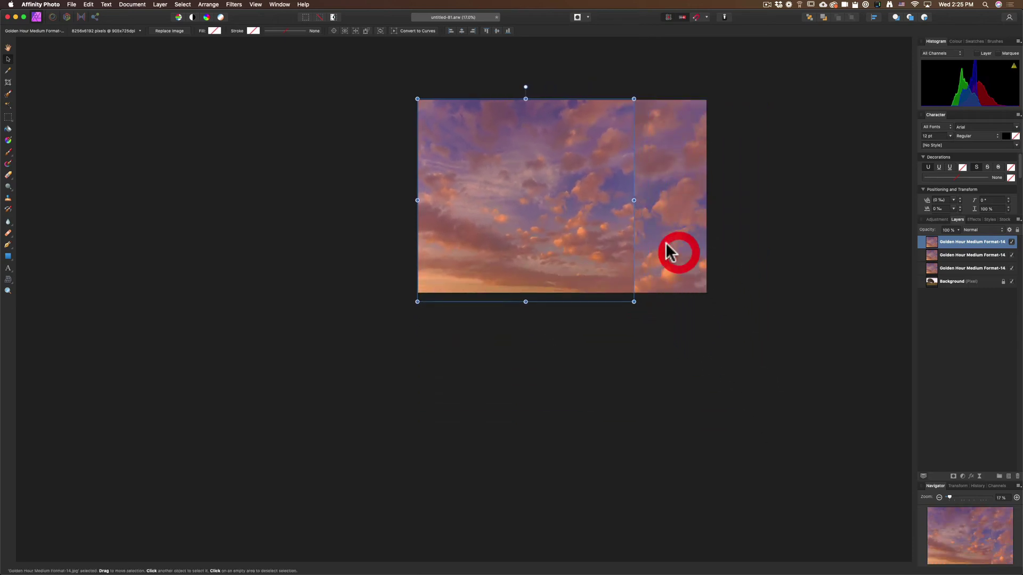
drag(637, 200, 711, 201)
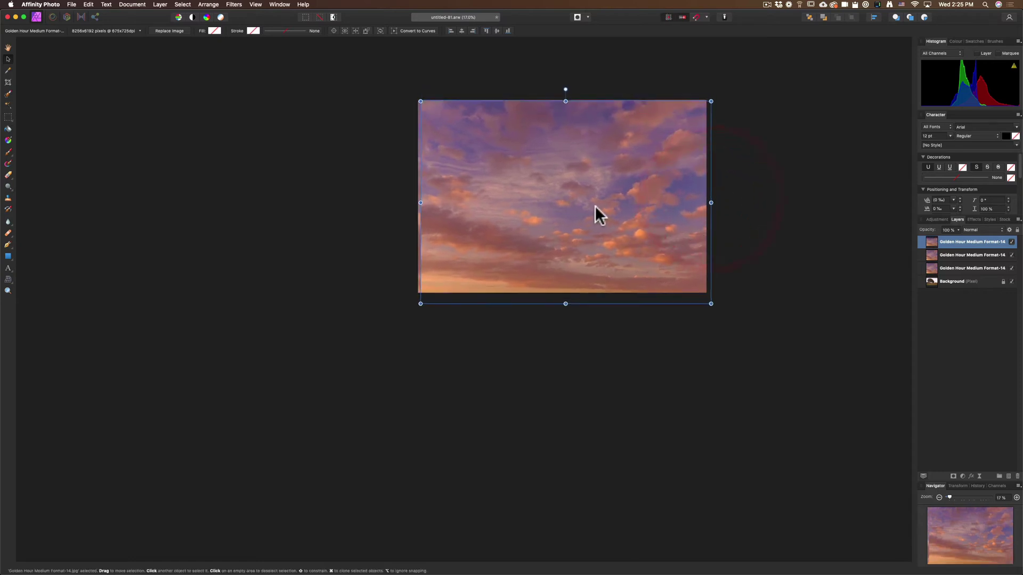
click(591, 205)
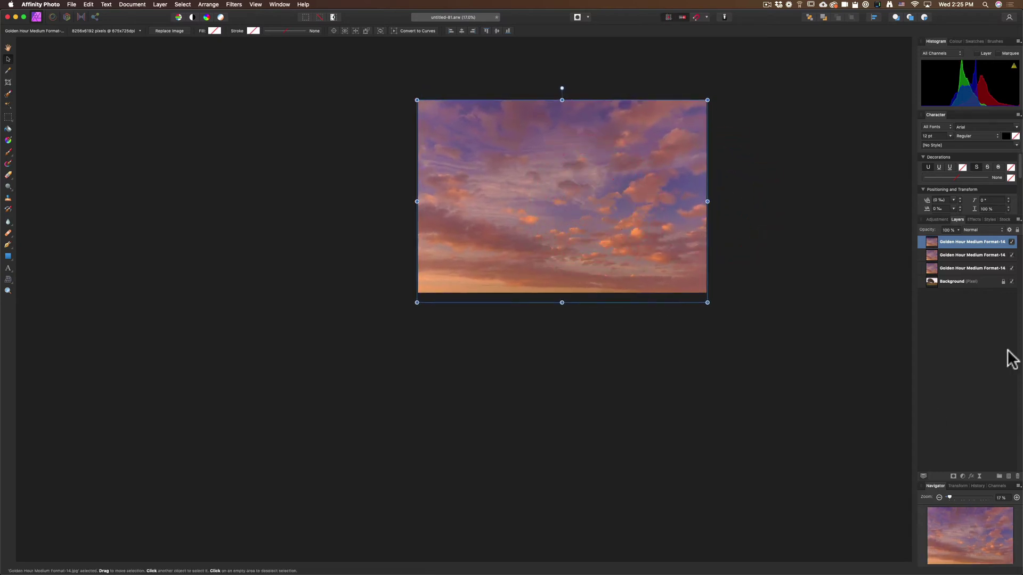
Delete the two surplus sky layers beneath the fitted copy
click(985, 255)
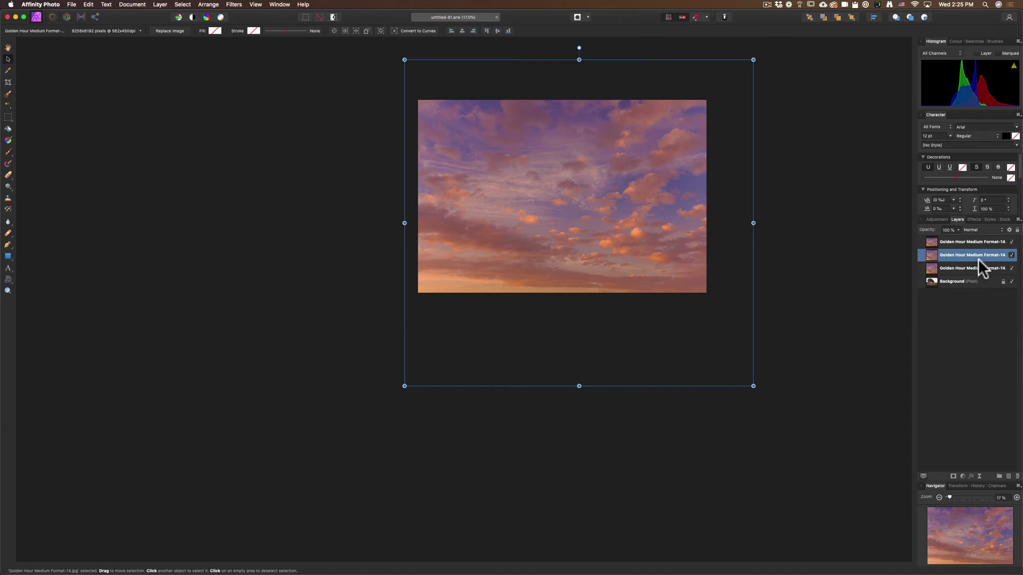
key(Delete)
key(Delete)
Reduce the remaining sky layer's height slightly and move it up so its lower edge meets the field's horizon
click(976, 243)
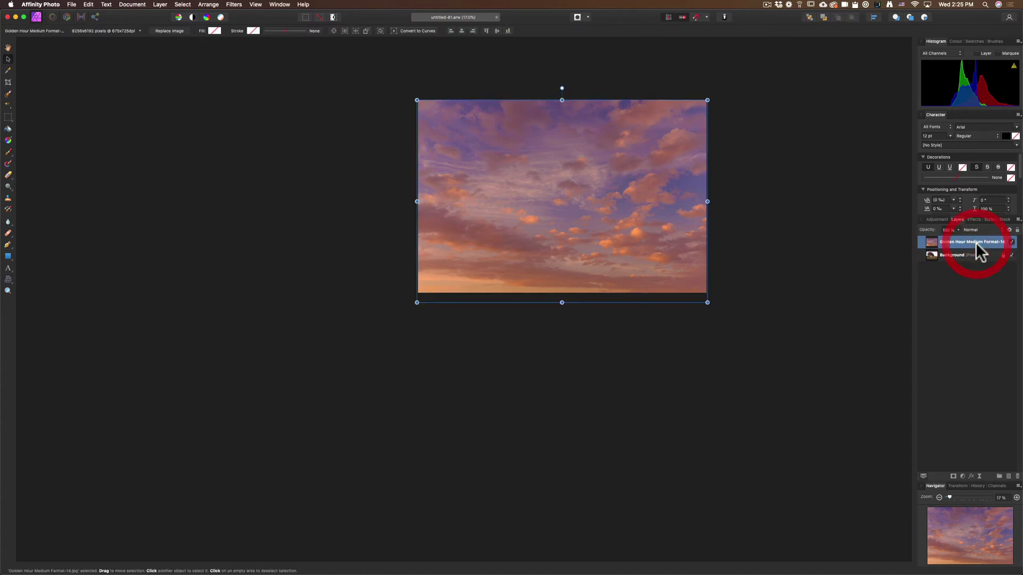
drag(561, 302, 561, 293)
drag(567, 244, 566, 182)
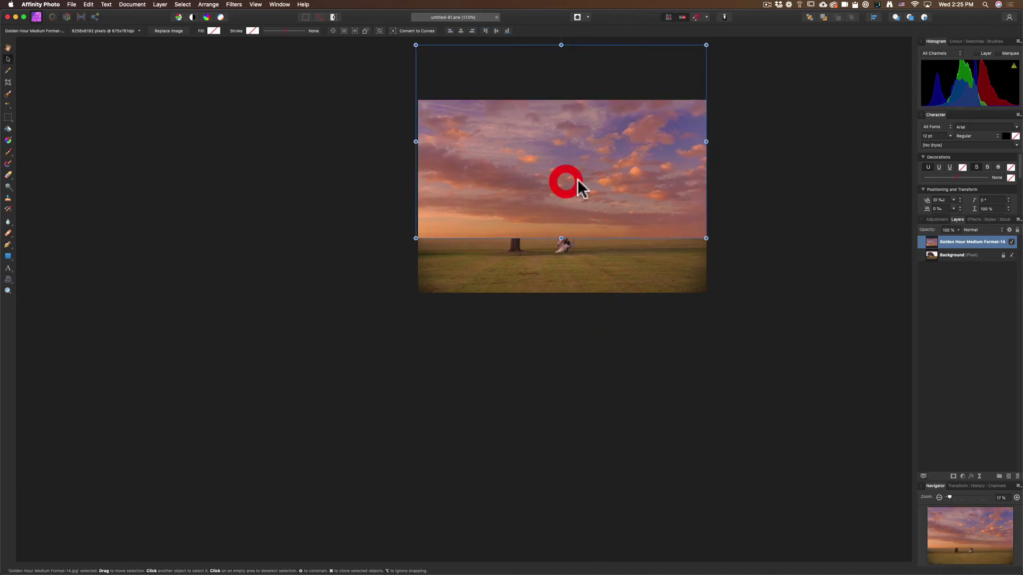
Duplicate the sky layer, flip the copy vertically and move it down to meet the original's lower edge at the horizon
right_click(969, 241)
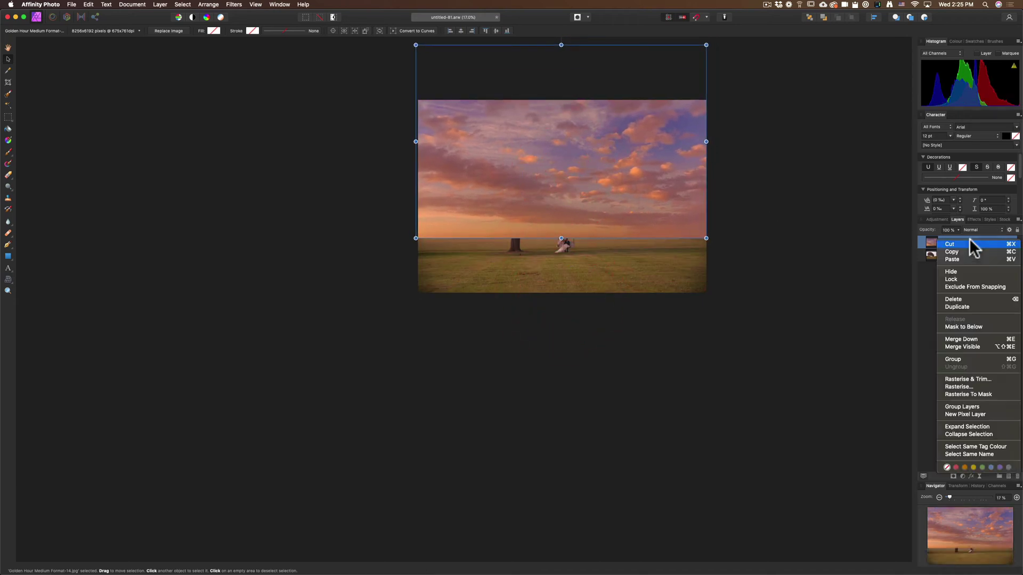
click(975, 307)
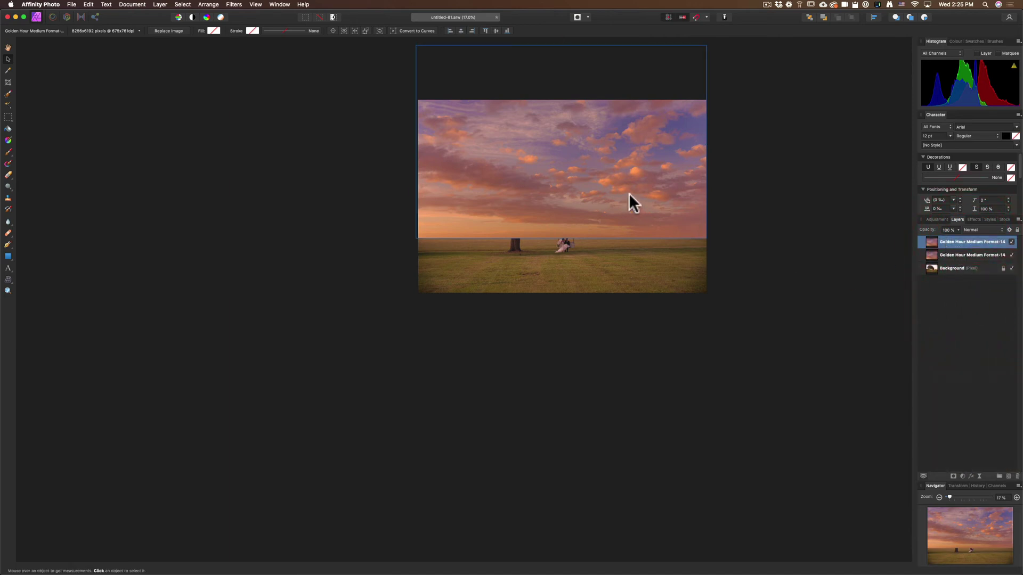
right_click(610, 179)
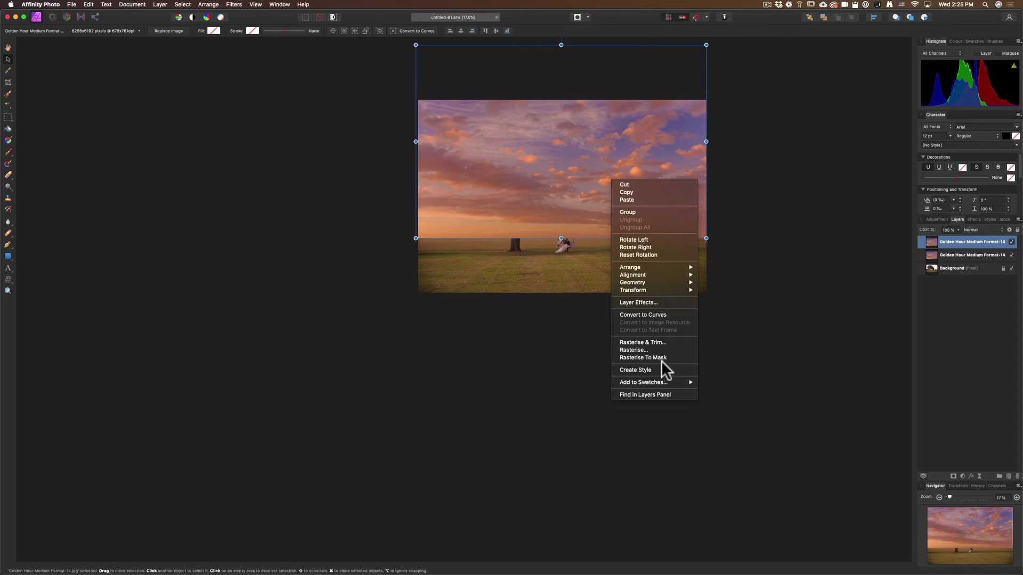
mouse_move(659, 291)
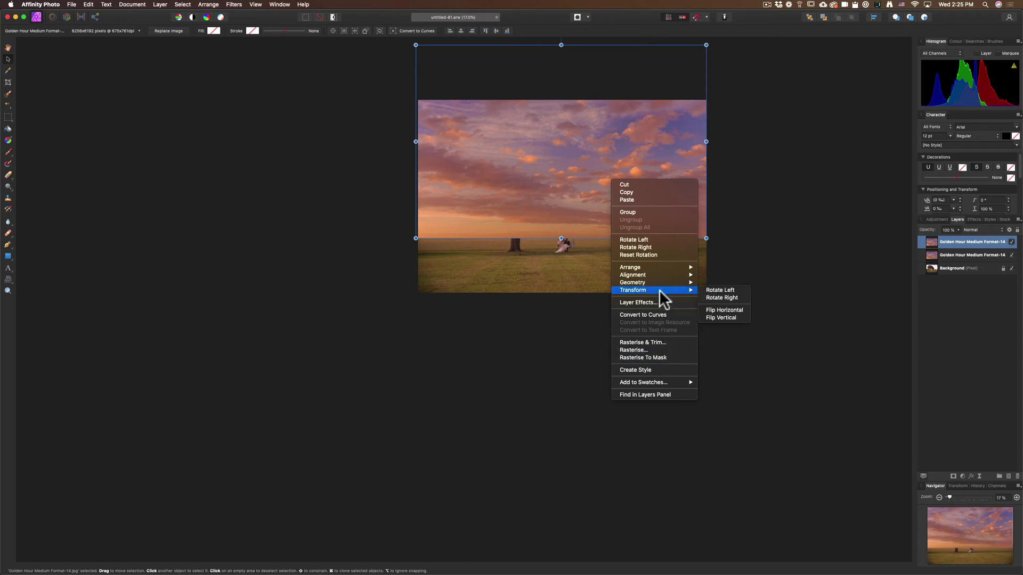
click(726, 317)
drag(562, 164, 561, 349)
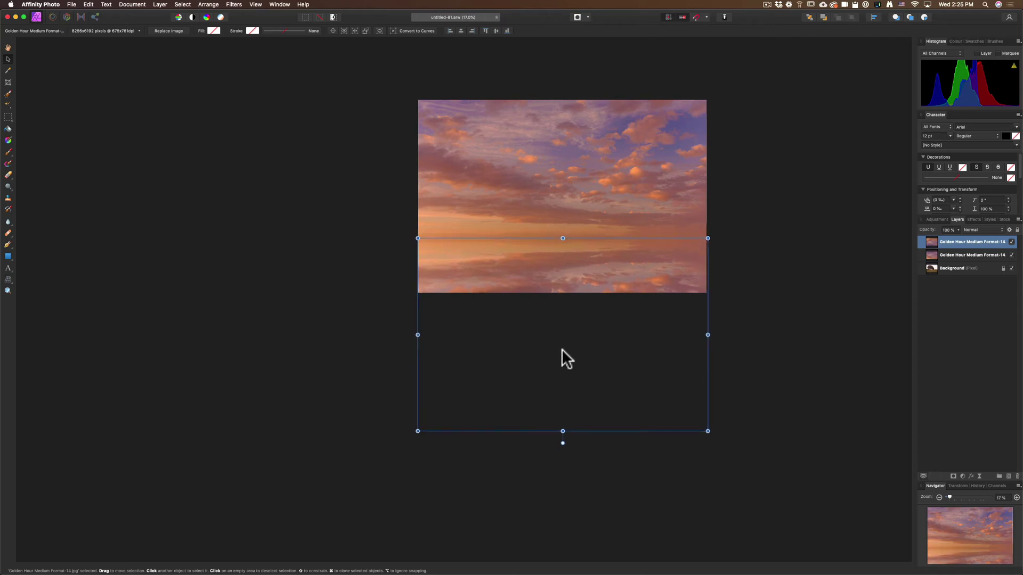
click(587, 354)
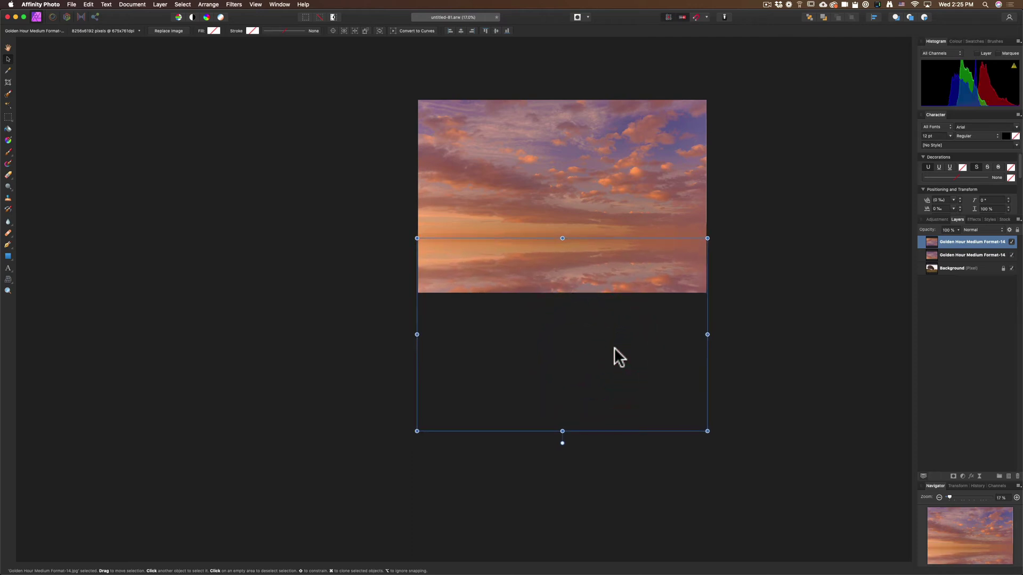
scroll(588, 252, up, 3)
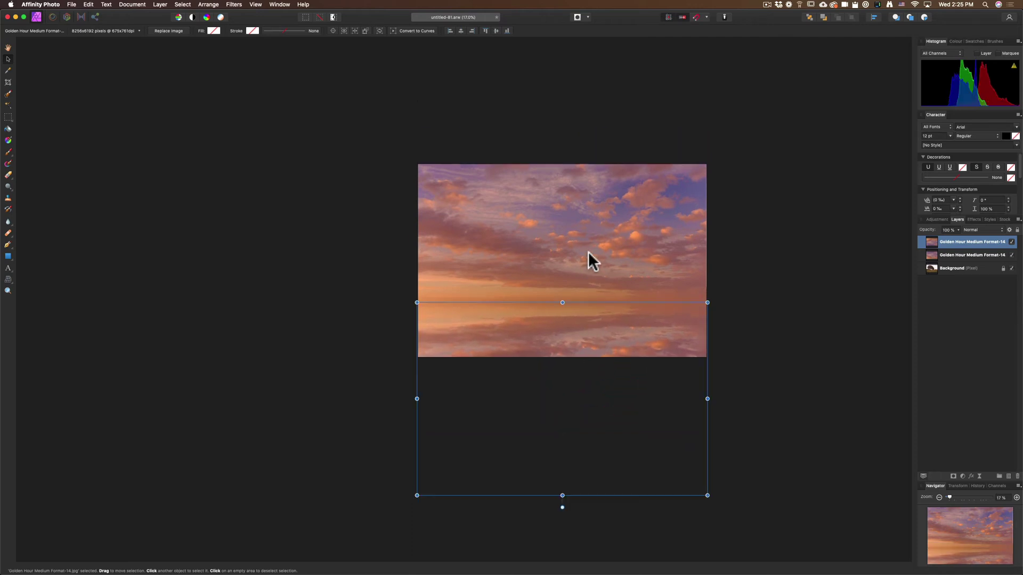
scroll(592, 341, up, 5)
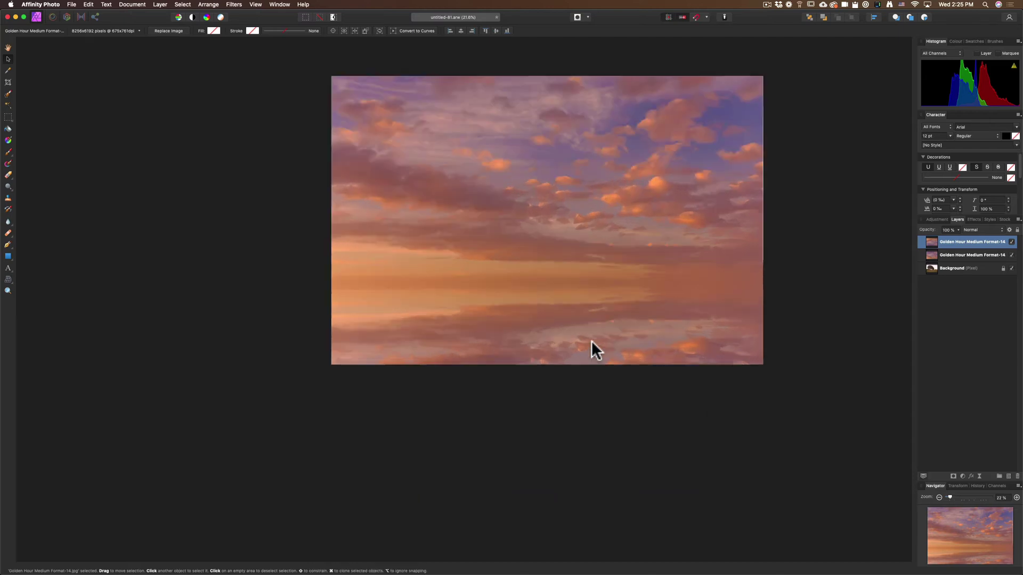
scroll(589, 328, up, 6)
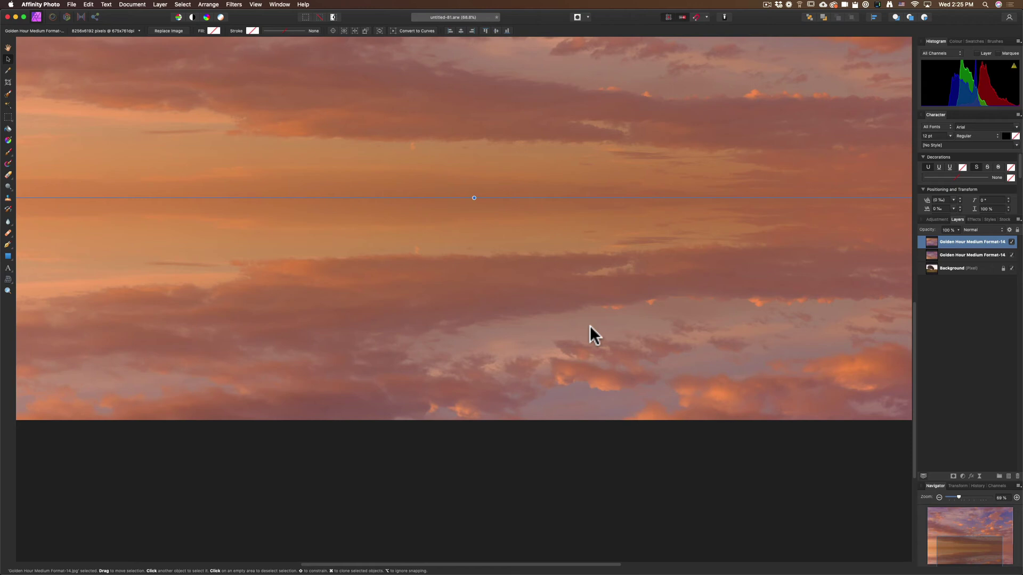
click(590, 328)
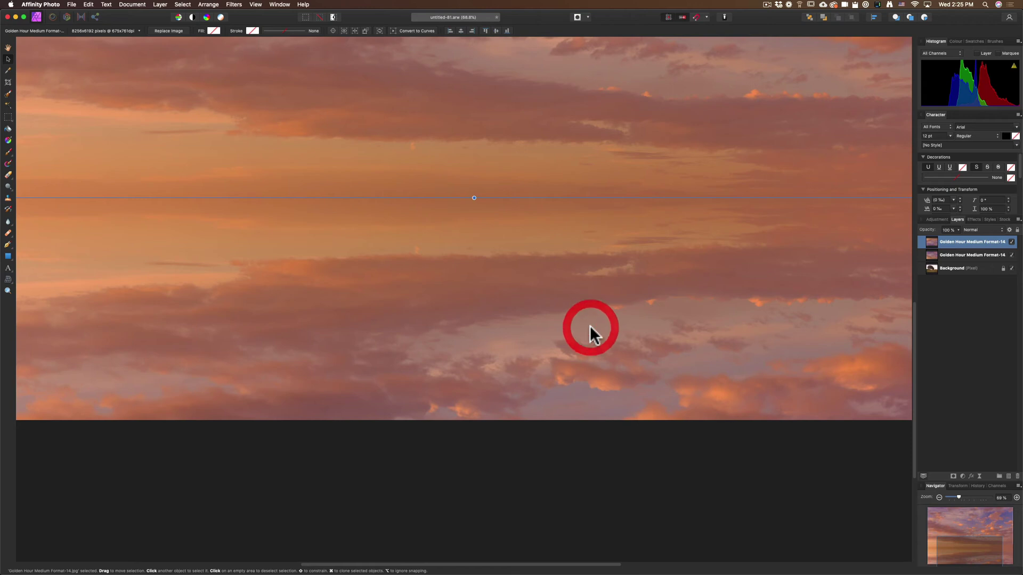
Merge the visible layers into a new pixel layer and delete the two source sky image layers beneath it
shift+click(986, 256)
right_click(986, 254)
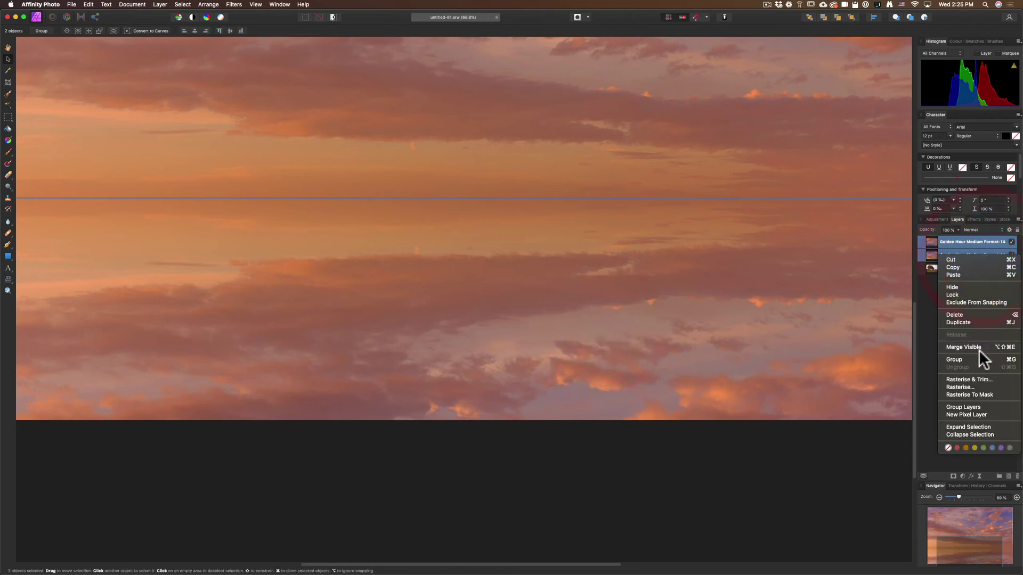
click(970, 348)
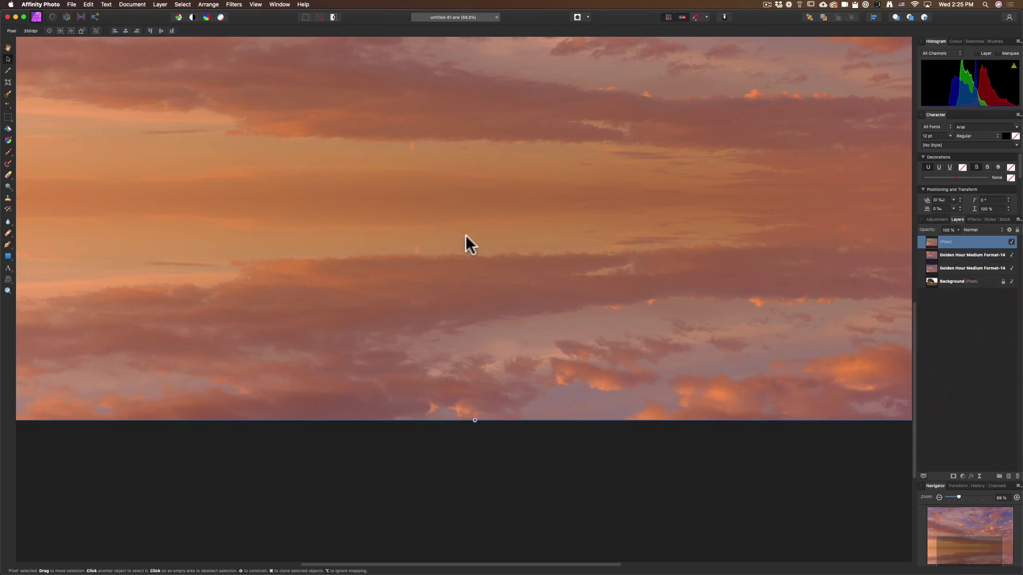
key(z)
drag(578, 216, 550, 208)
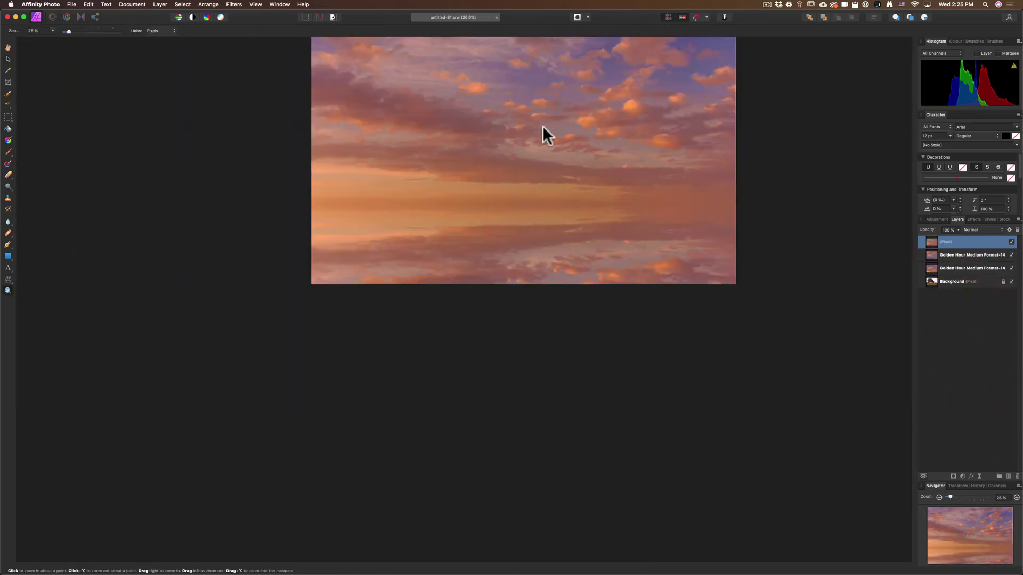
click(961, 255)
key(Delete)
key(Delete)
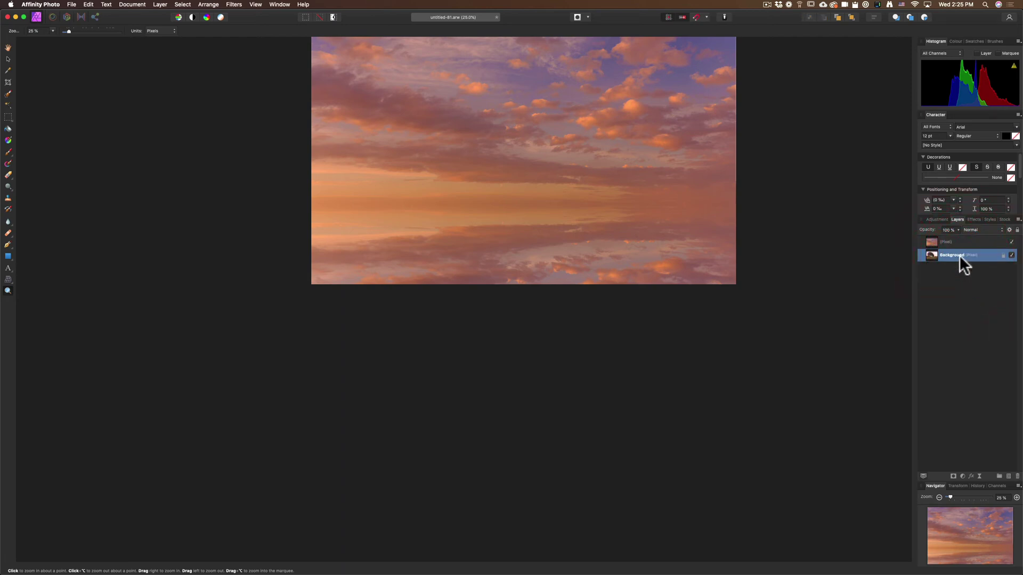
Set the merged sky layer's blend mode to Multiply
click(960, 243)
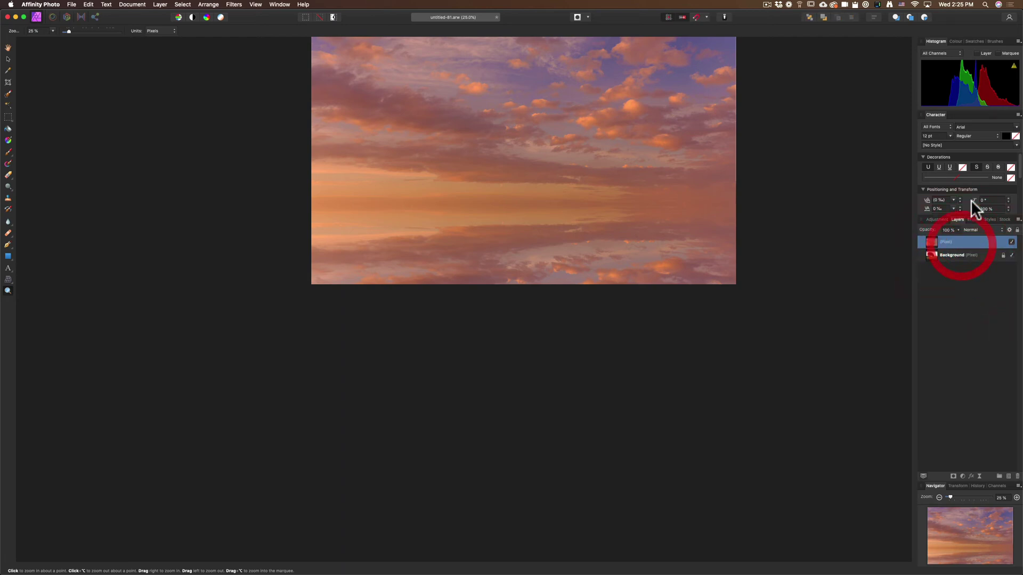
click(979, 138)
click(978, 138)
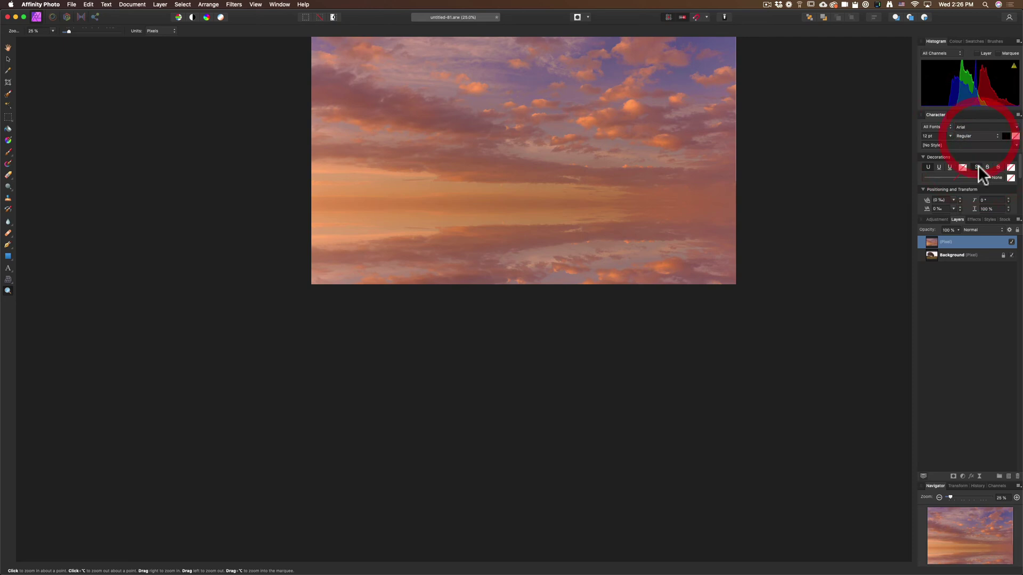
click(986, 232)
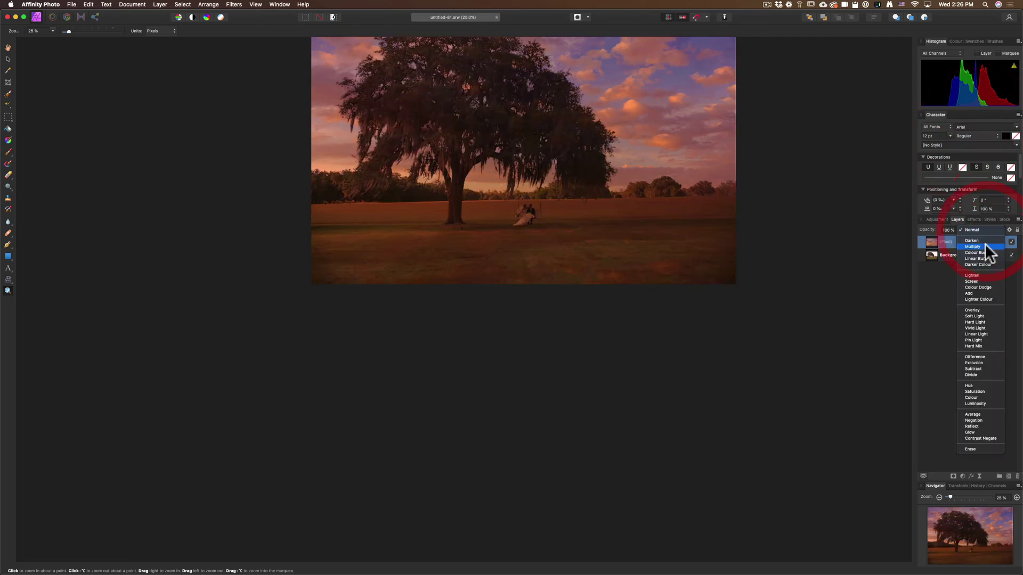
click(986, 244)
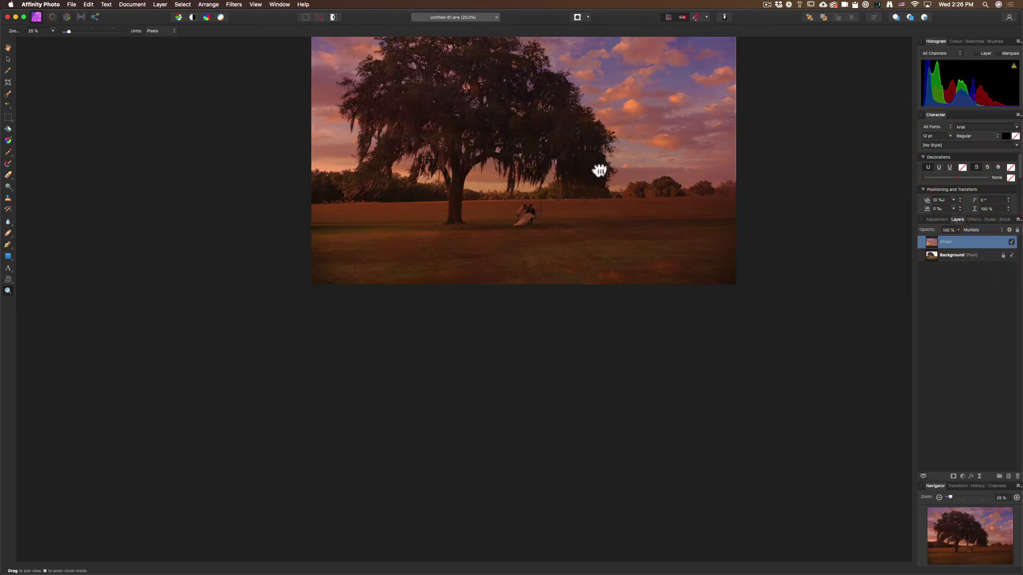
drag(597, 161, 588, 274)
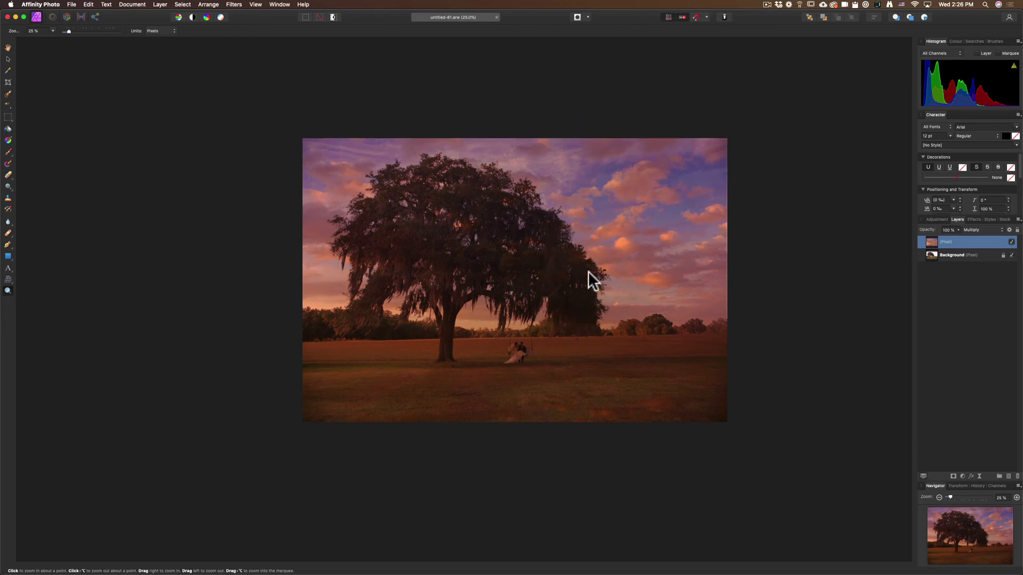
click(586, 272)
scroll(580, 270, up, 2)
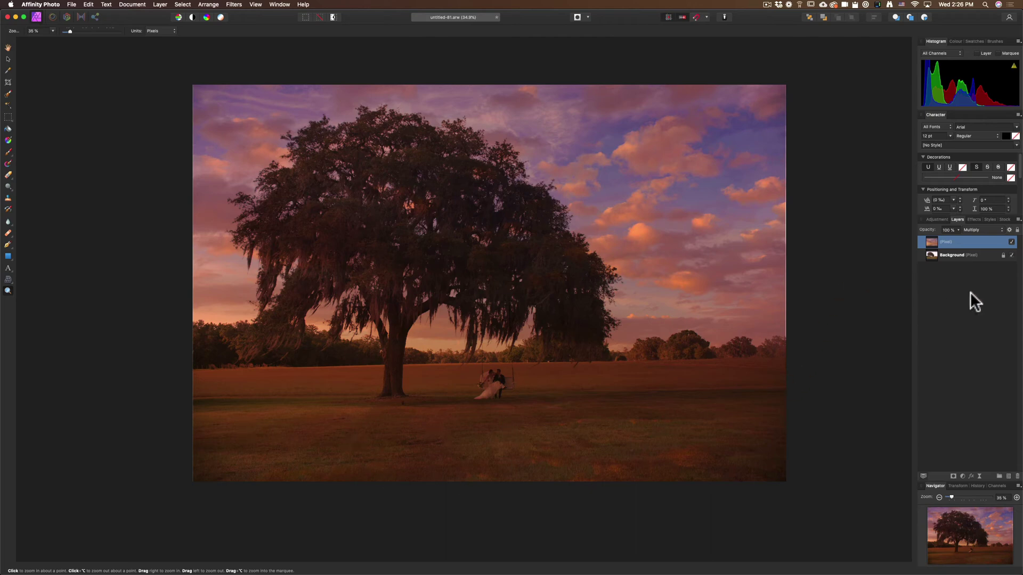
Add a mask to the merged sky layer and select it for painting with the Paint Brush
click(953, 475)
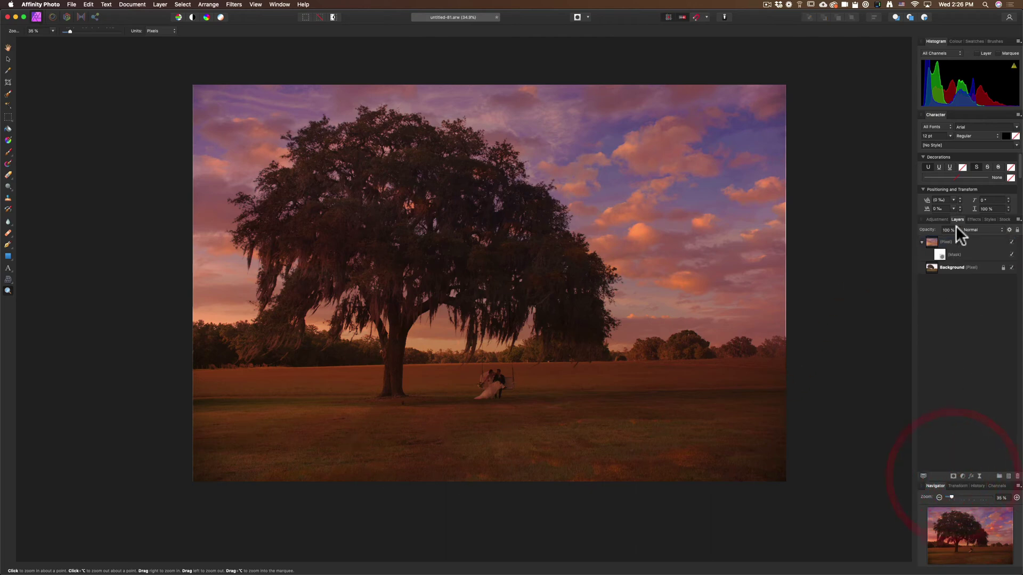
click(939, 255)
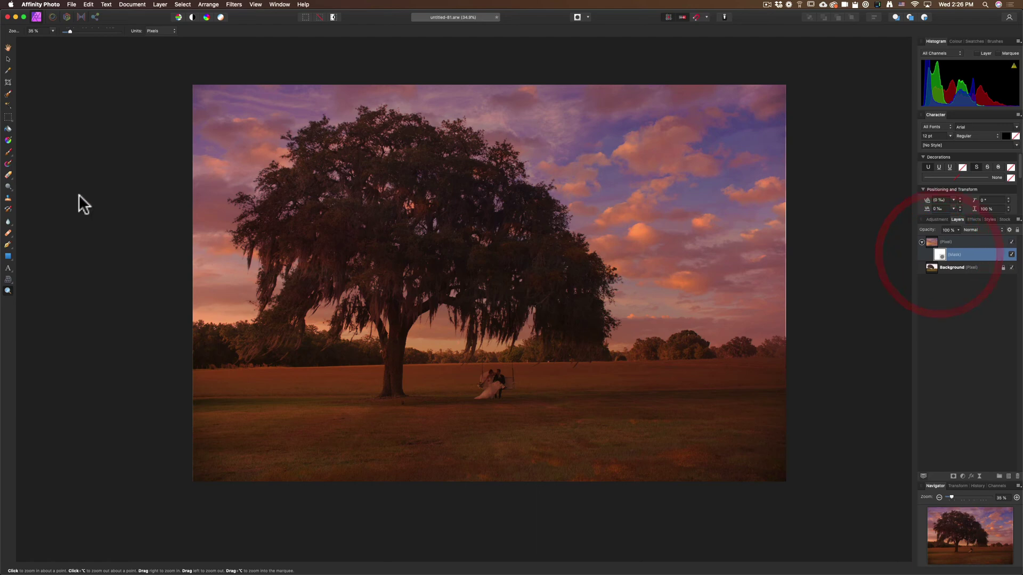
click(8, 152)
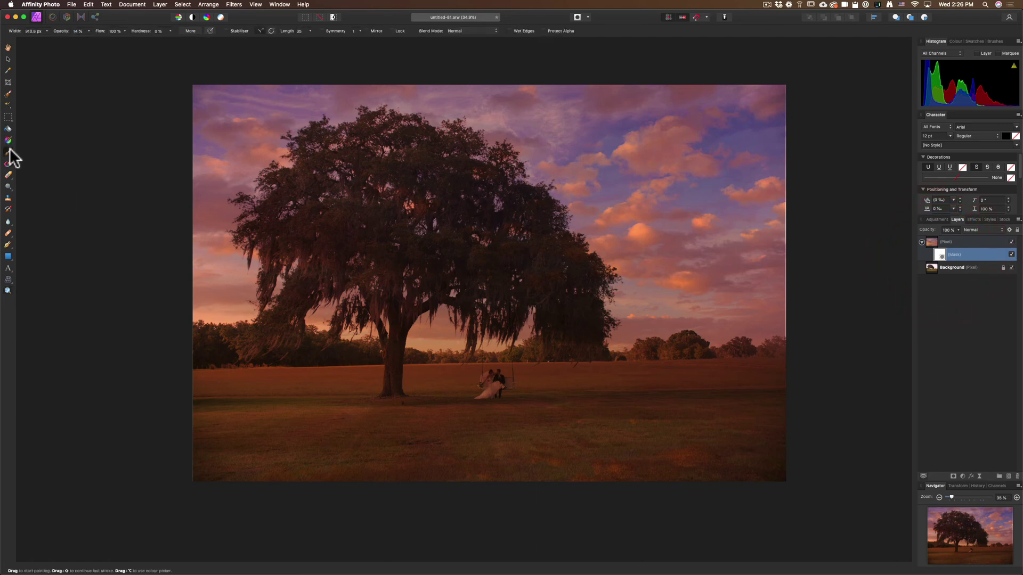
click(11, 153)
click(48, 154)
Try different brush widths for the mask, up to about 2737.6 px
drag(502, 217, 546, 235)
key(bracketleft)
key(bracketleft)
key(bracketleft)
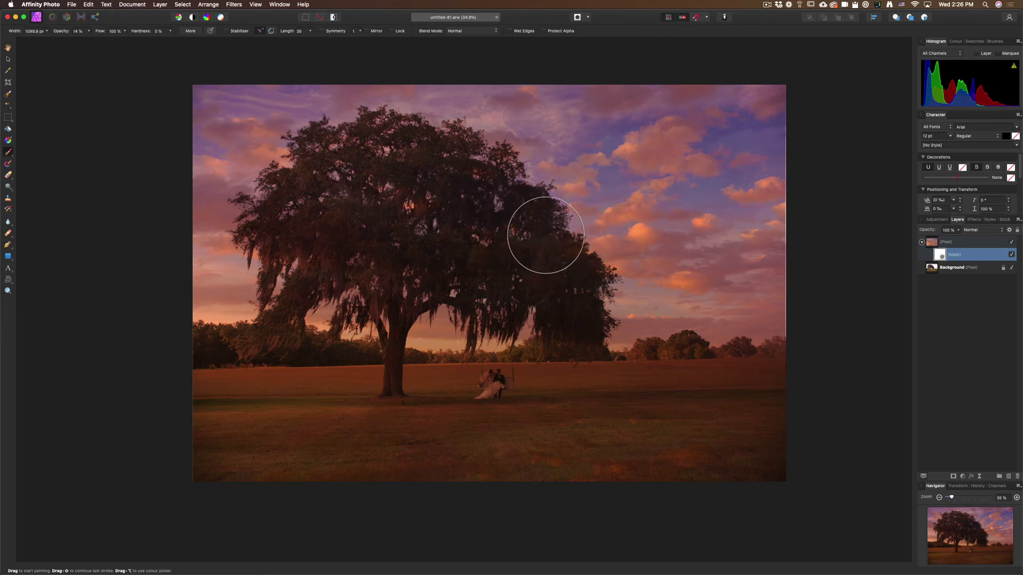
key(bracketright)
key(bracketright)
key(bracketright)
key(bracketright)
key(bracketright)
key(bracketright)
key(bracketright)
click(47, 31)
drag(68, 39, 67, 41)
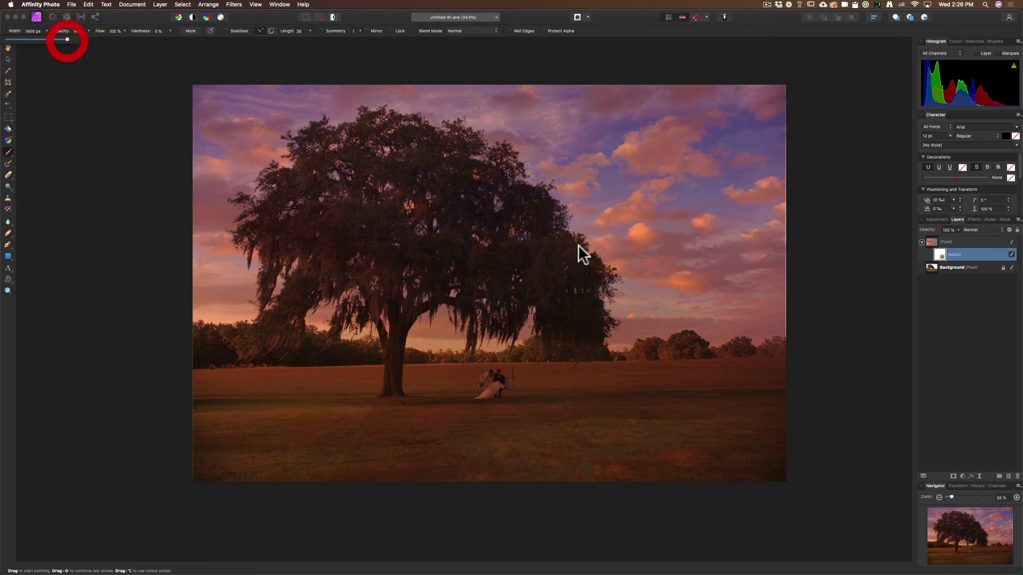
click(621, 239)
key(bracketright)
key(bracketright)
key(bracketright)
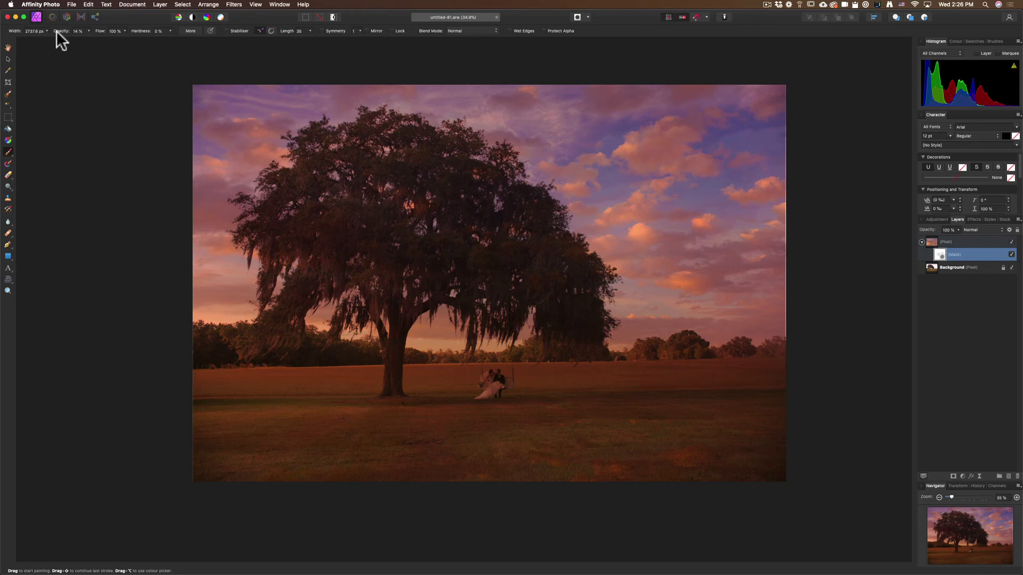
Paint black on the sky mask across the field and the couple, with a brush about 2230 px wide at 16% opacity
click(89, 31)
drag(89, 34, 90, 37)
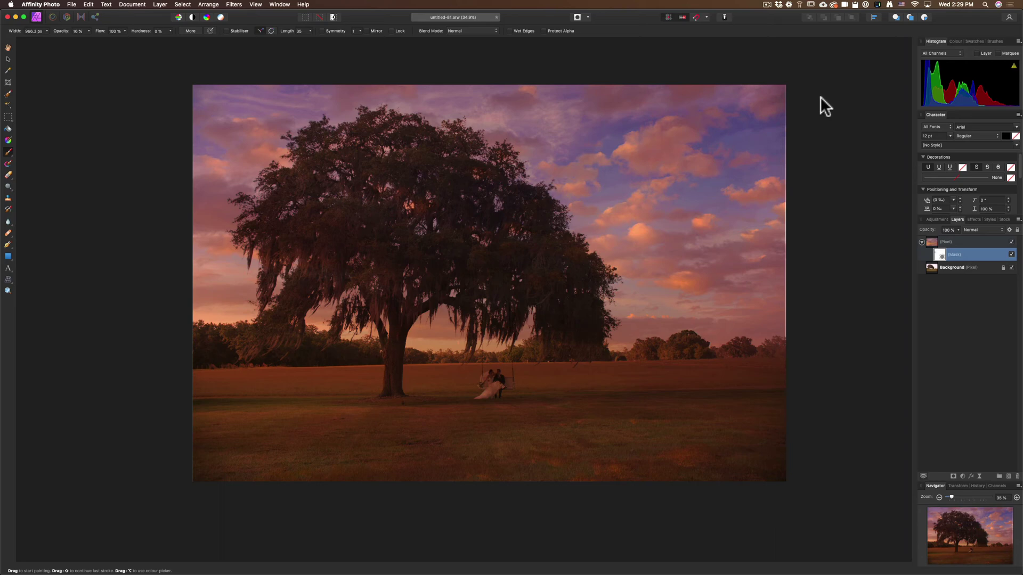
click(955, 41)
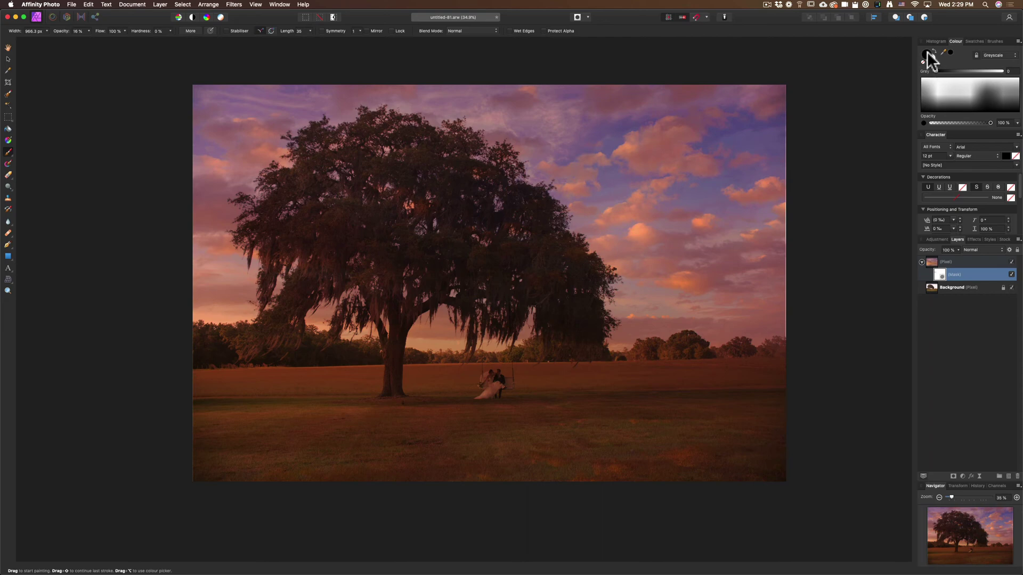
click(927, 55)
click(76, 35)
key(])
key(])
key(])
key(])
key(])
key(])
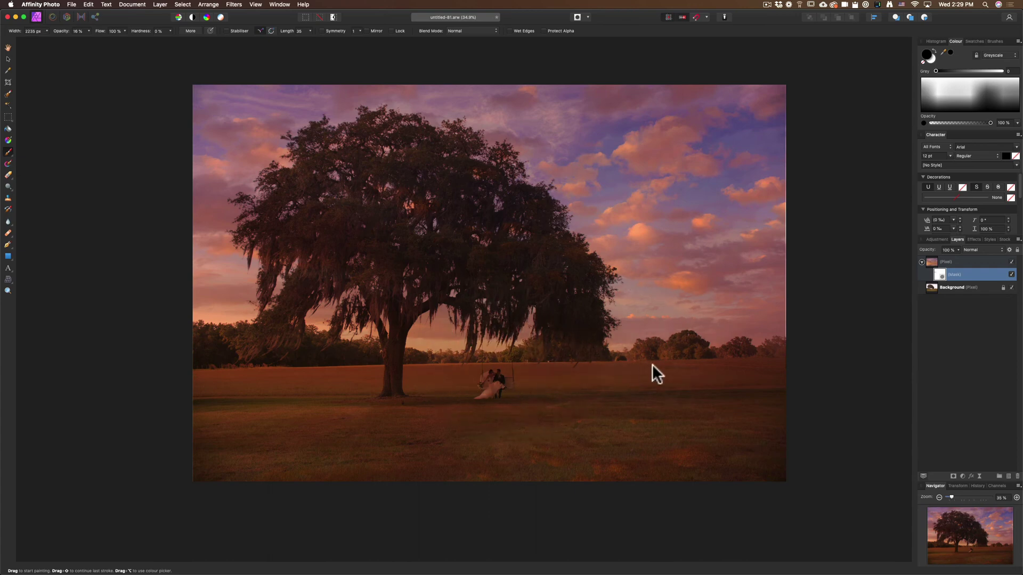
mouse_move(654, 367)
mouse_down()
mouse_move(444, 376)
mouse_move(313, 361)
mouse_move(493, 370)
mouse_move(275, 370)
mouse_up()
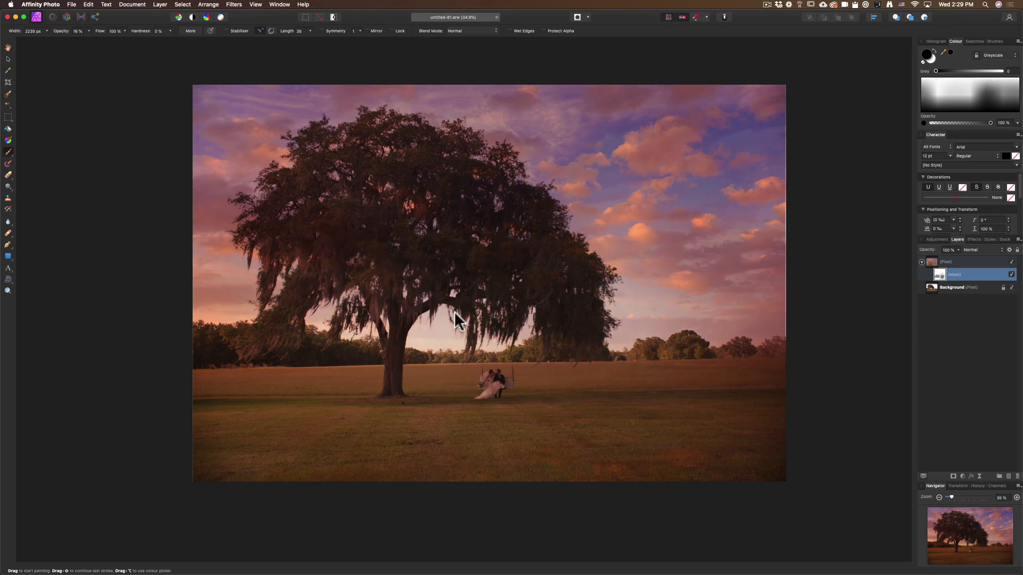
Switch to white and paint the sky back into the mask along the tree line and horizon
key(x)
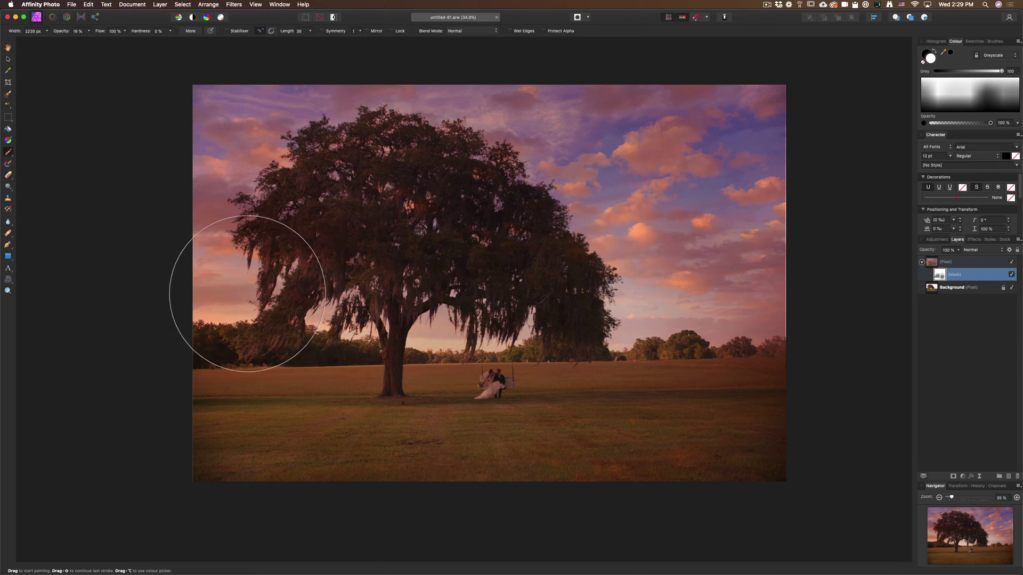
mouse_move(248, 293)
mouse_down()
mouse_move(422, 333)
mouse_move(709, 324)
mouse_move(756, 328)
mouse_up()
click(733, 382)
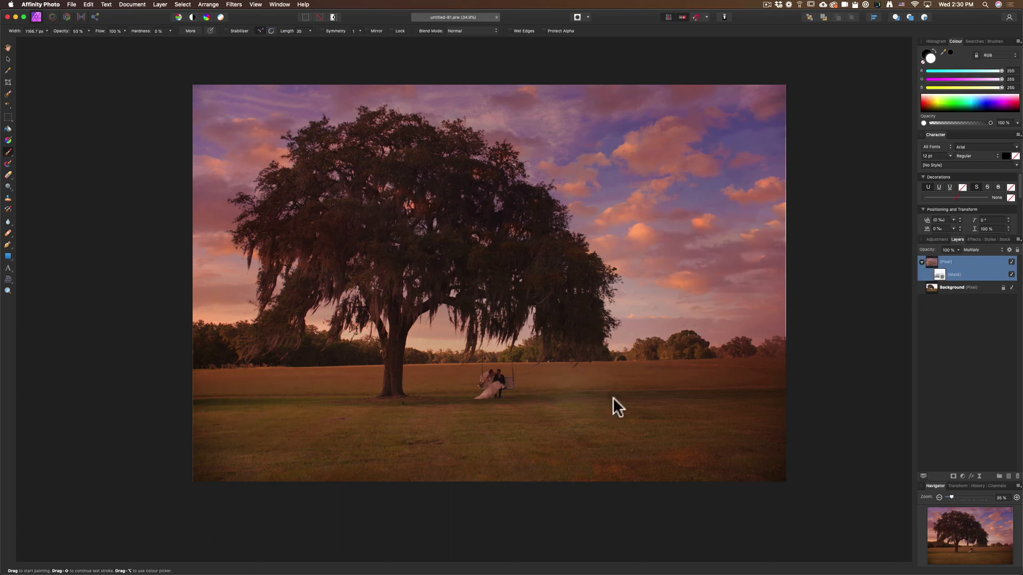
Add a Curves adjustment above the masked sky layer
click(962, 474)
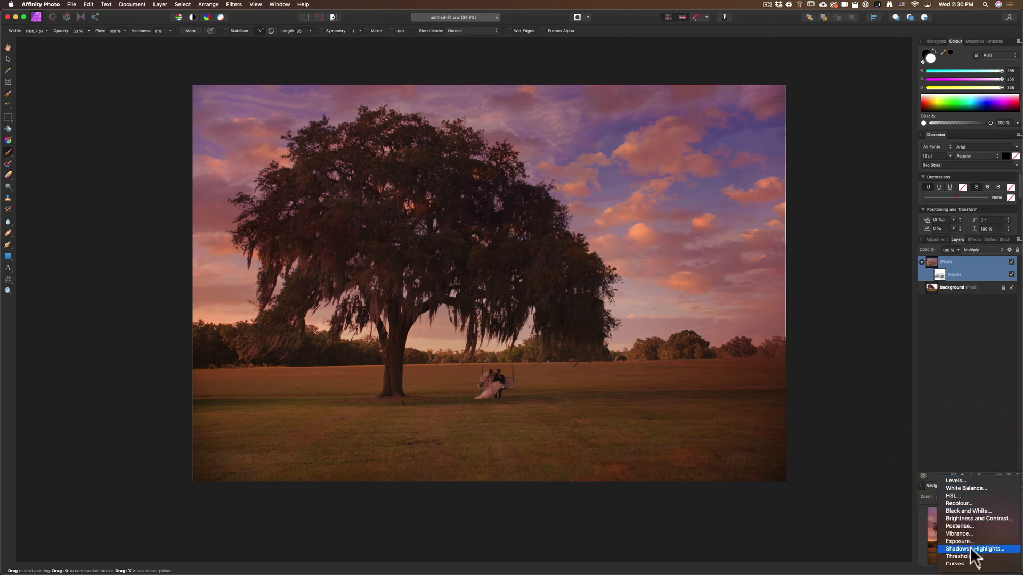
scroll(973, 494, down, 3)
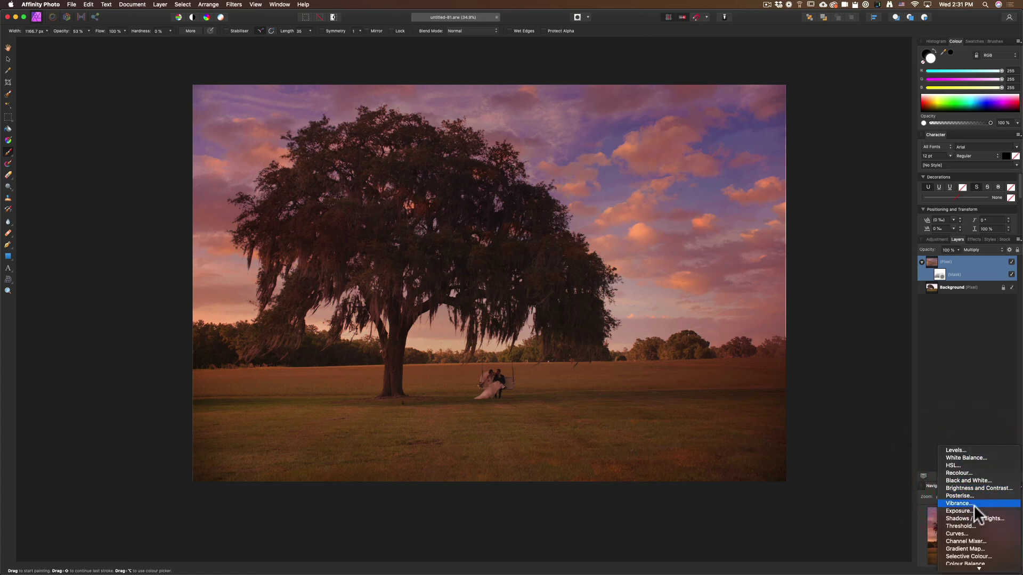
click(980, 533)
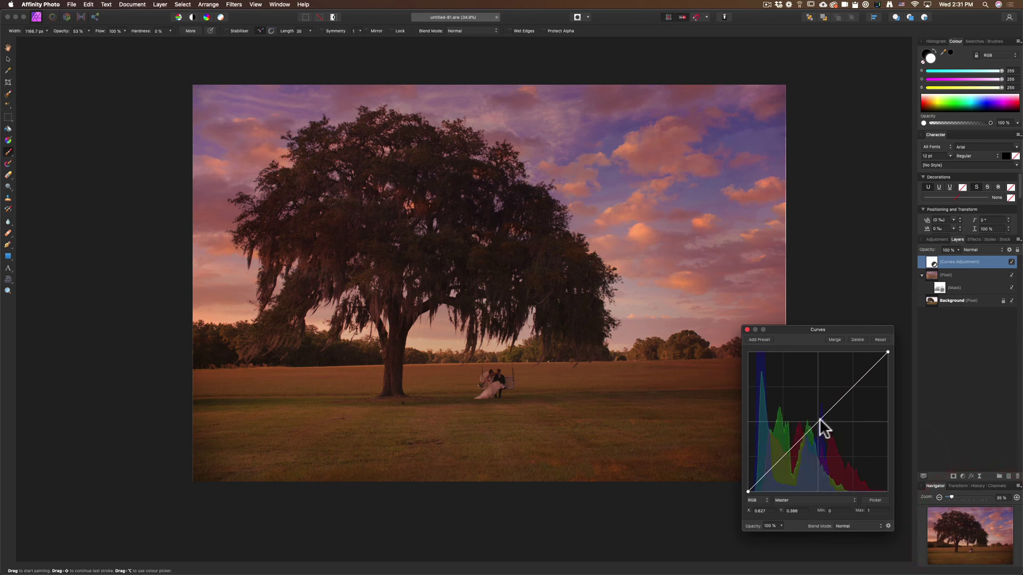
Pull the master curve down to about X 0.67, Y 0.39, and add an inverted black mask to the Curves adjustment
drag(819, 418, 842, 437)
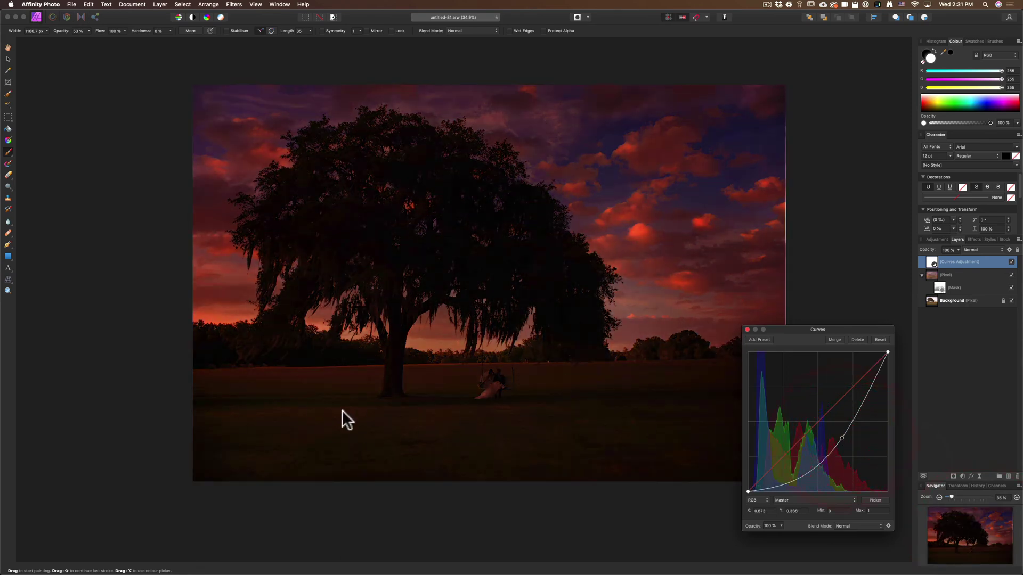
click(953, 476)
click(939, 272)
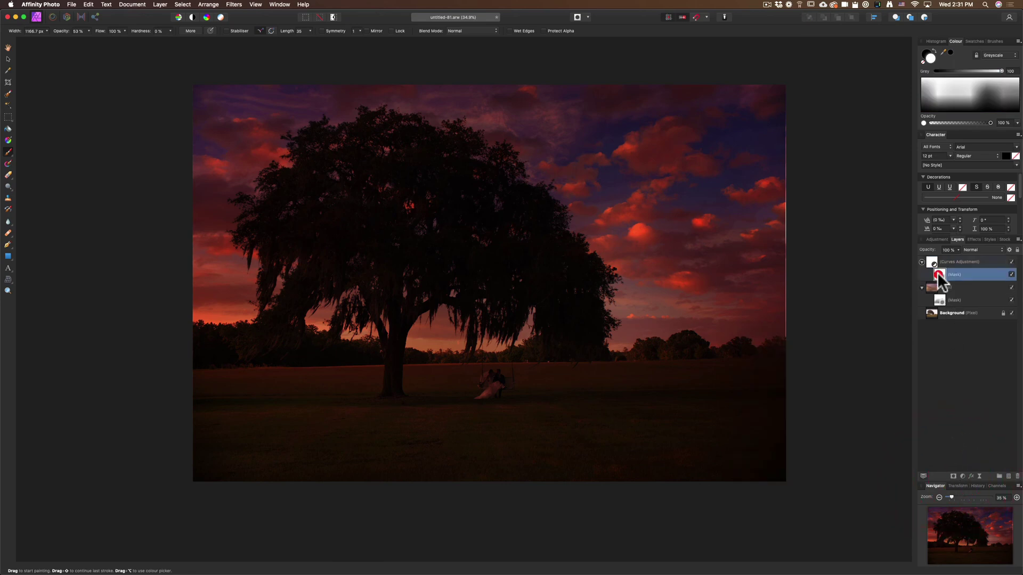
key(super+i)
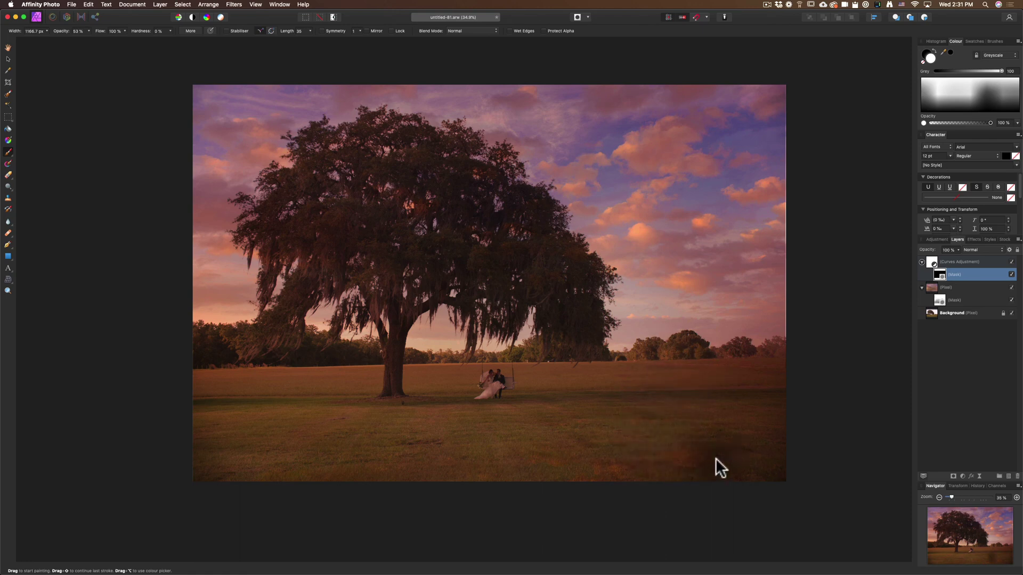
Paint white on the Curves mask over the foreground grass at 41% opacity, enlarging the brush to about 2350 px wide
drag(88, 31, 79, 39)
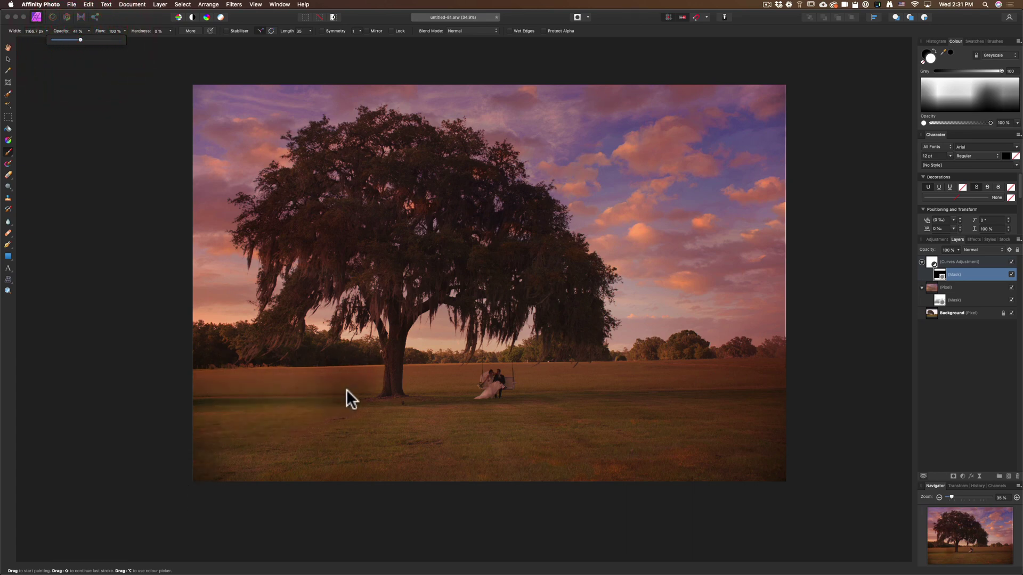
click(347, 406)
key(])
key(])
key(])
key(])
key(])
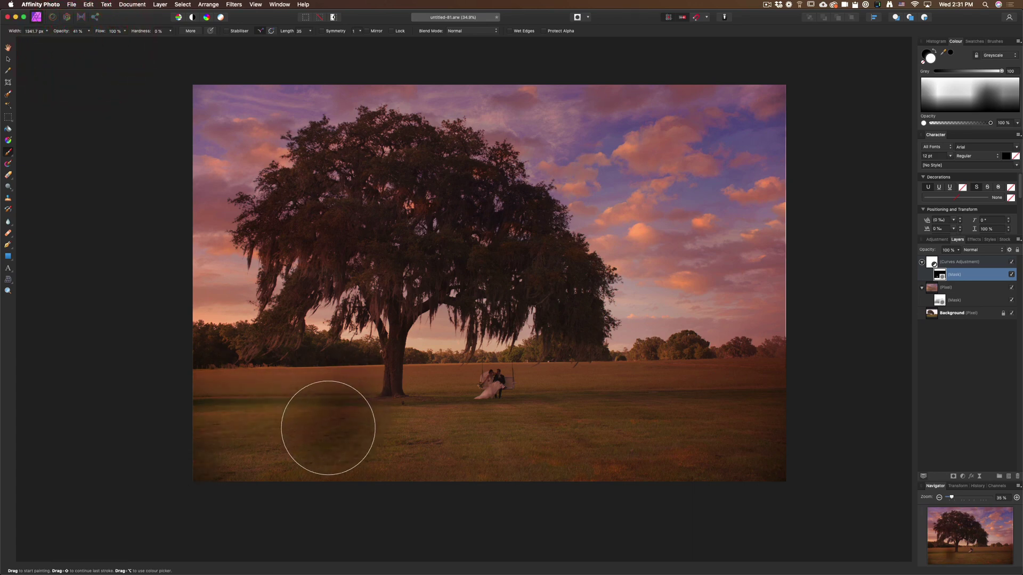
mouse_move(258, 462)
mouse_down()
mouse_move(220, 453)
mouse_move(279, 457)
mouse_move(265, 467)
mouse_move(507, 461)
mouse_move(520, 477)
mouse_move(708, 473)
mouse_move(677, 470)
mouse_move(764, 447)
mouse_move(764, 466)
mouse_move(612, 489)
mouse_move(261, 477)
mouse_up()
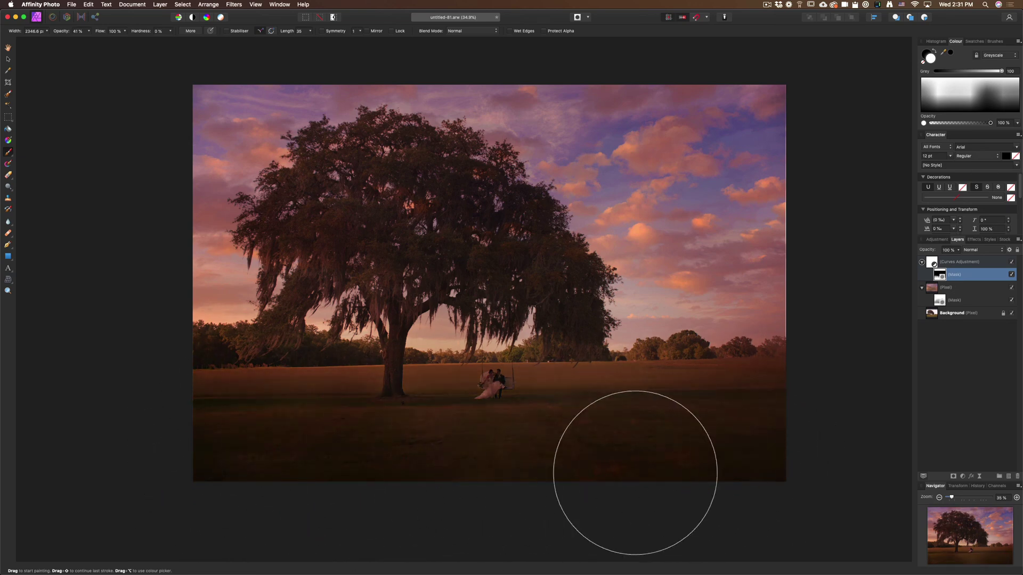
Compare the photo before and after by hiding the Curves adjustment and sky layers and showing them again
click(921, 262)
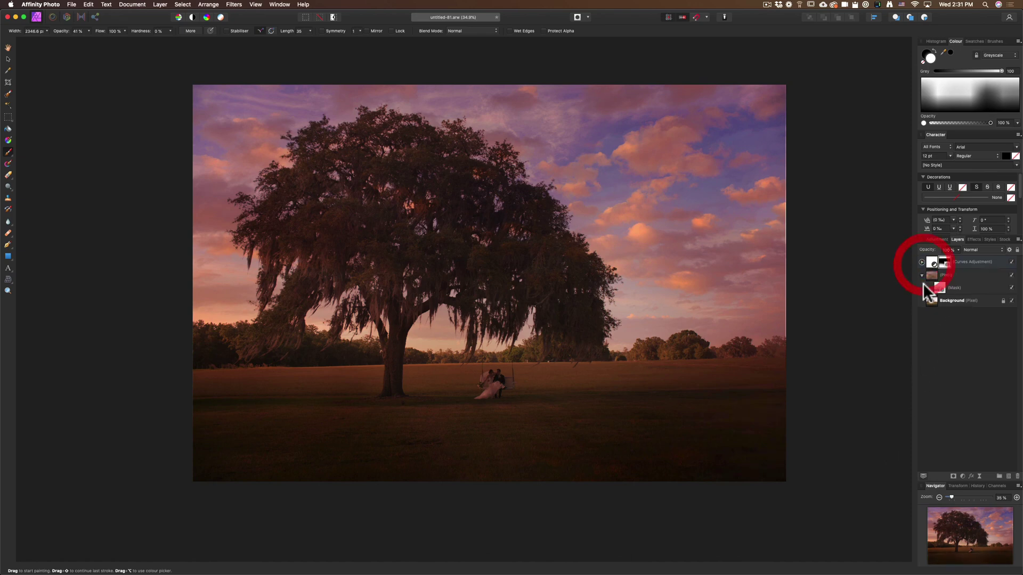
click(1011, 262)
click(1011, 275)
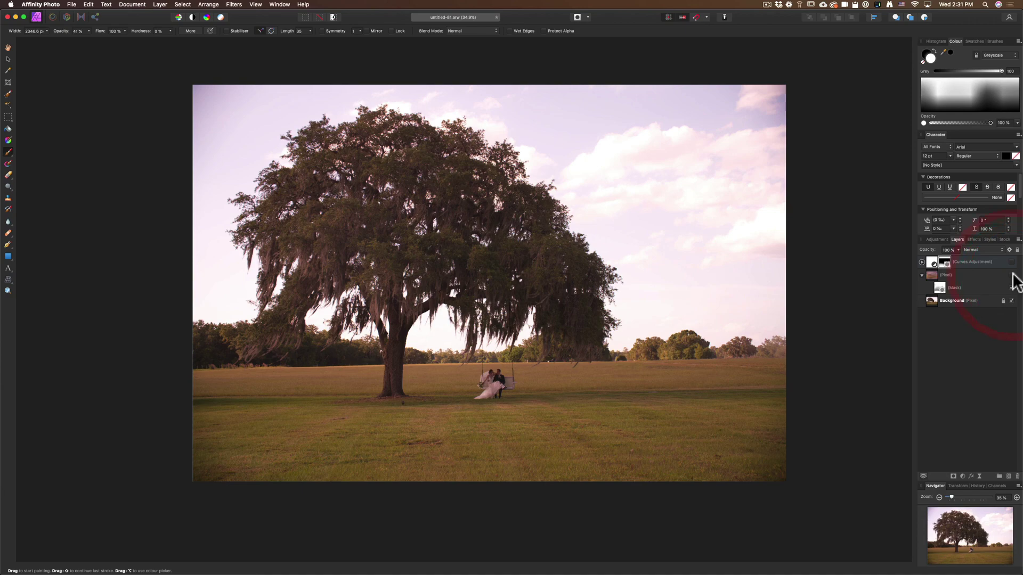
click(1012, 275)
click(1011, 262)
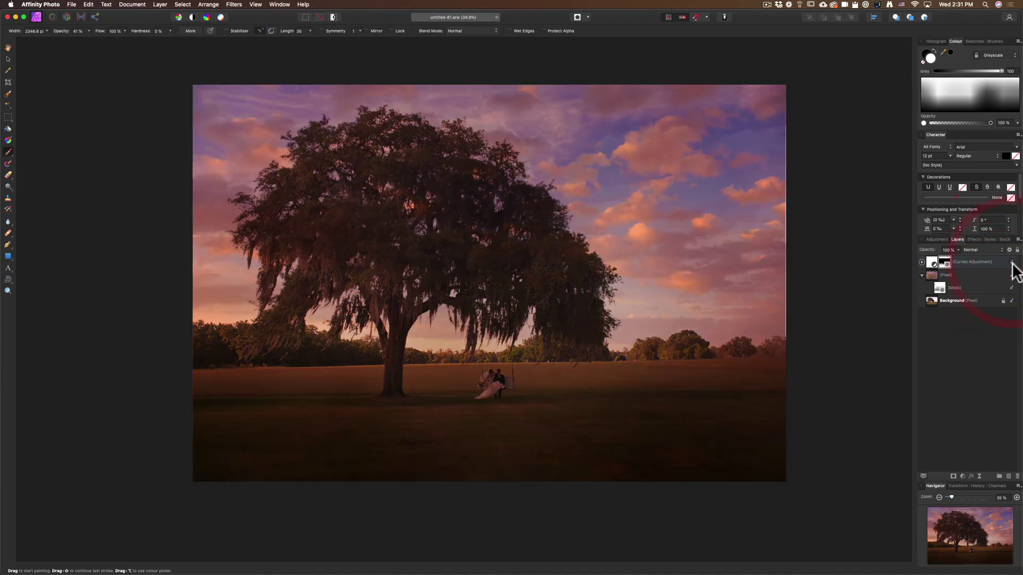